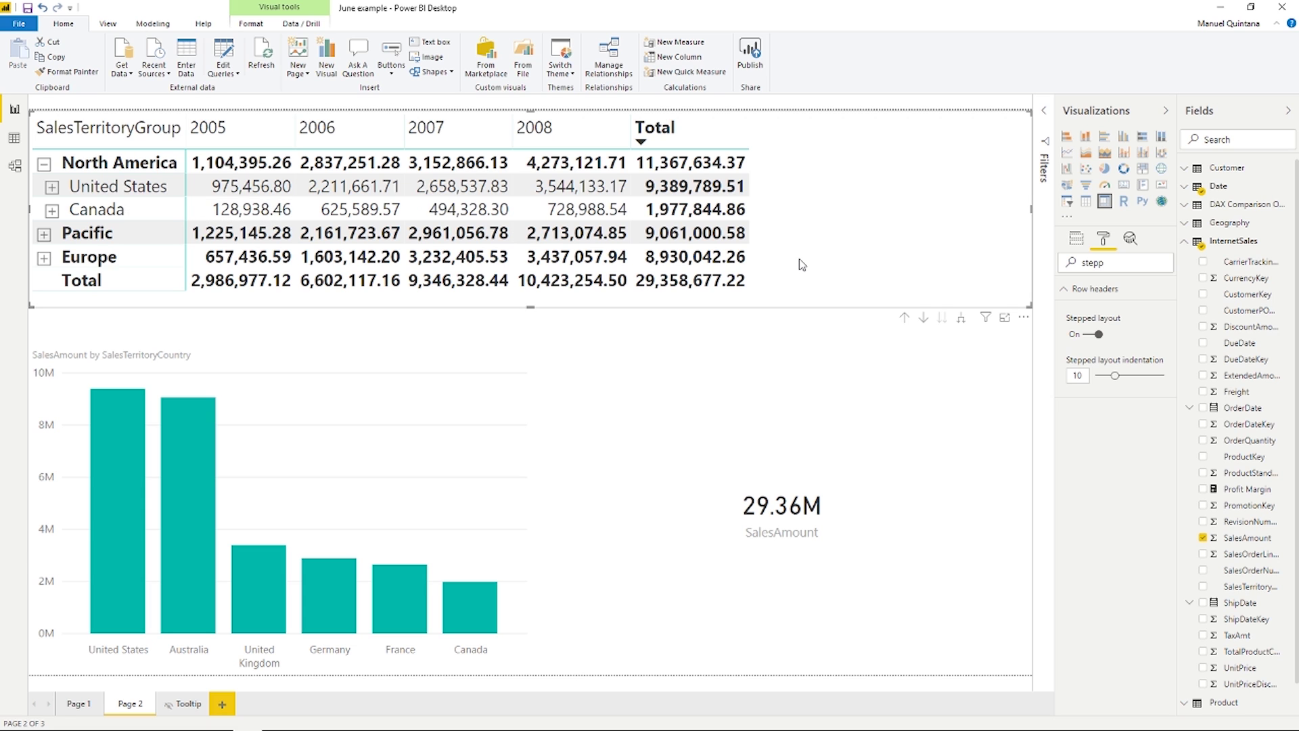
- Collapse the North America group in the matrix and clear the search text in its formatting options
{"action": "left_click", "coordinate": [46, 165]}
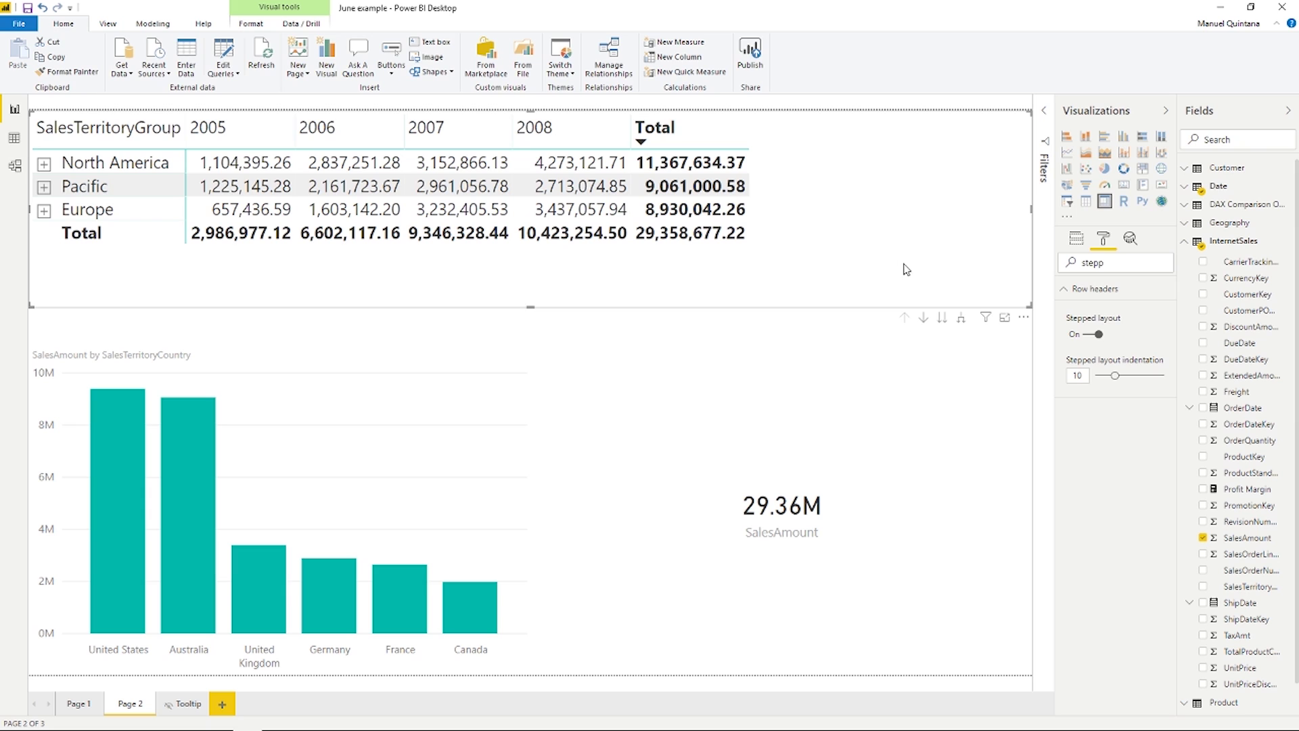
{"action": "left_click_drag", "start_coordinate": [1113, 263], "coordinate": [1028, 268]}
{"action": "key", "text": "BackSpace"}
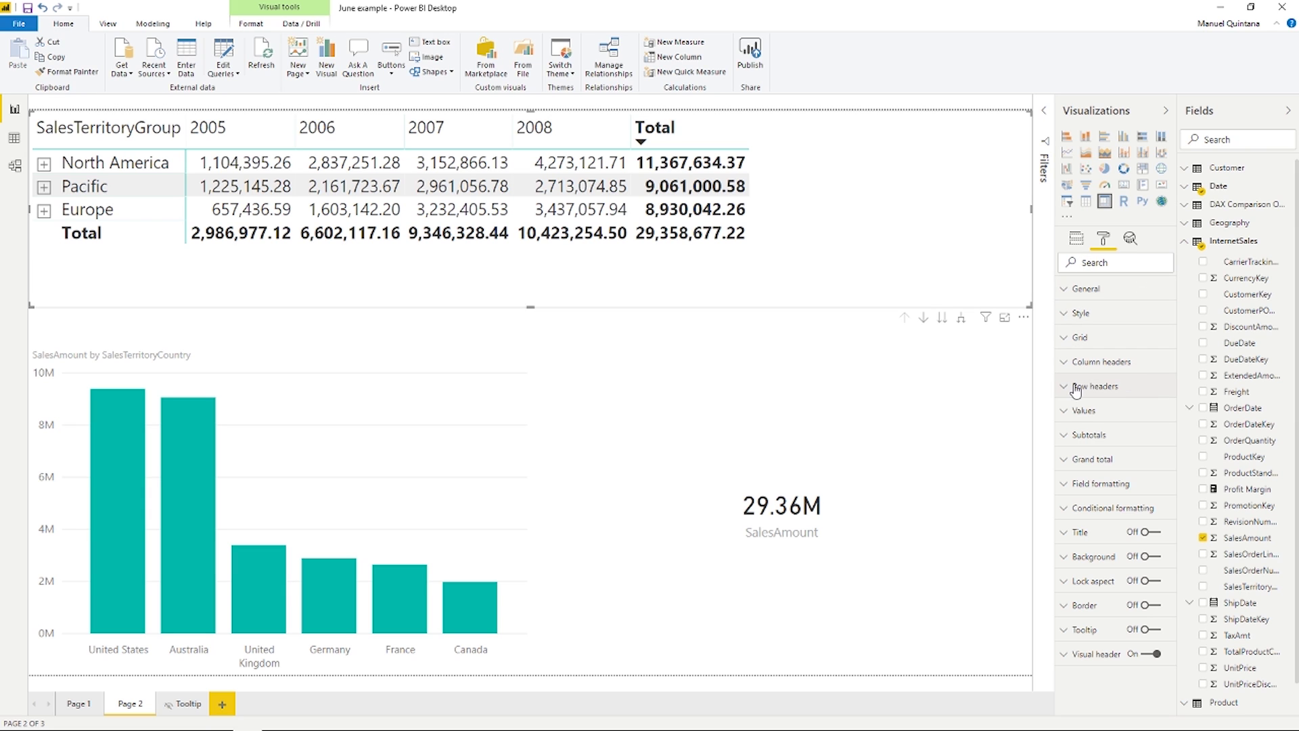
- Label the matrix's row subtotals "All Territory Groups" and its column subtotals "All Years"
{"action": "left_click", "coordinate": [1062, 436]}
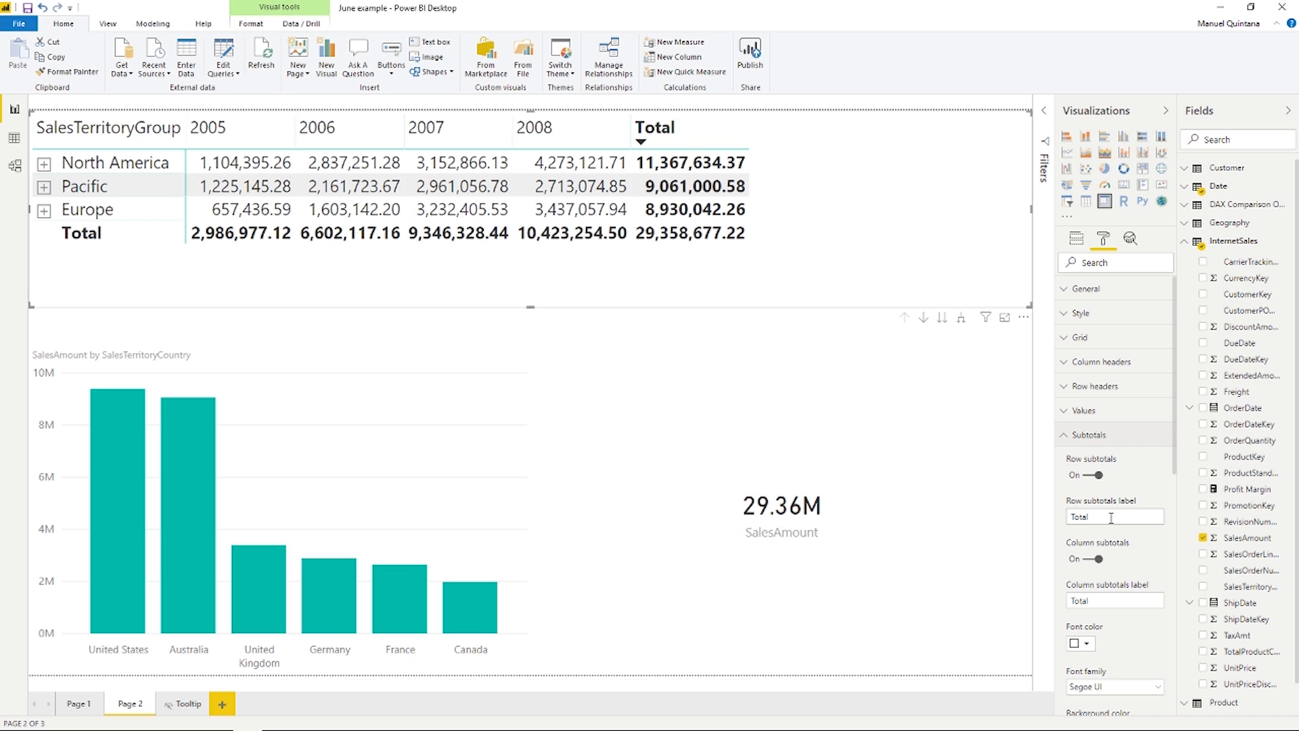
{"action": "left_click_drag", "start_coordinate": [1111, 518], "coordinate": [1056, 517]}
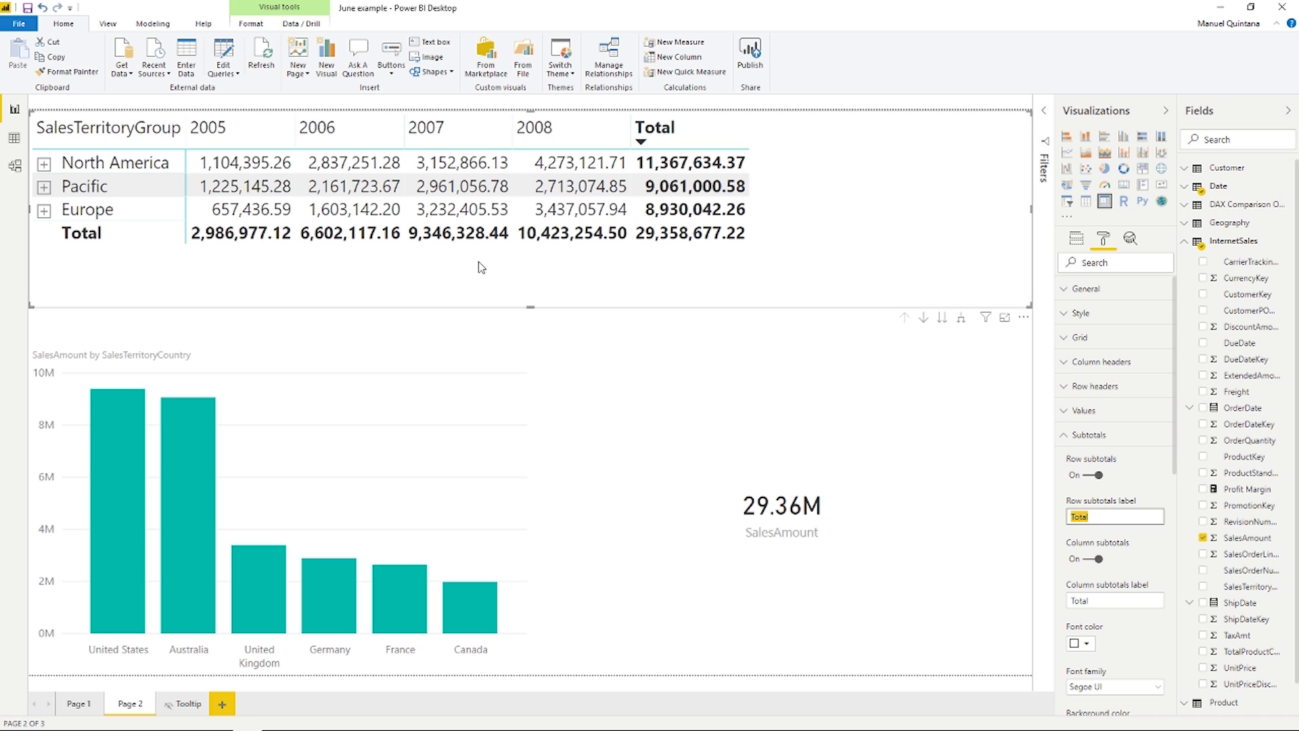
{"action": "type", "text": "All Territo"}
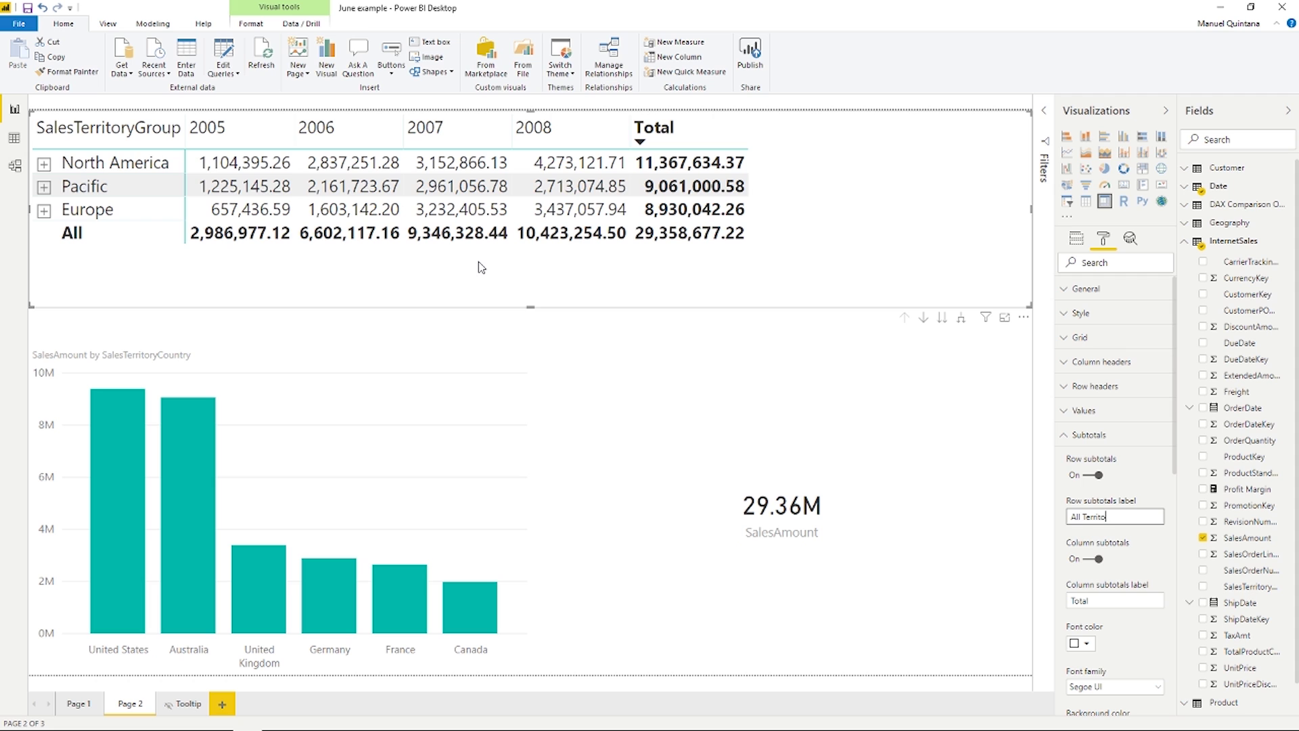
{"action": "type", "text": "ry Groups"}
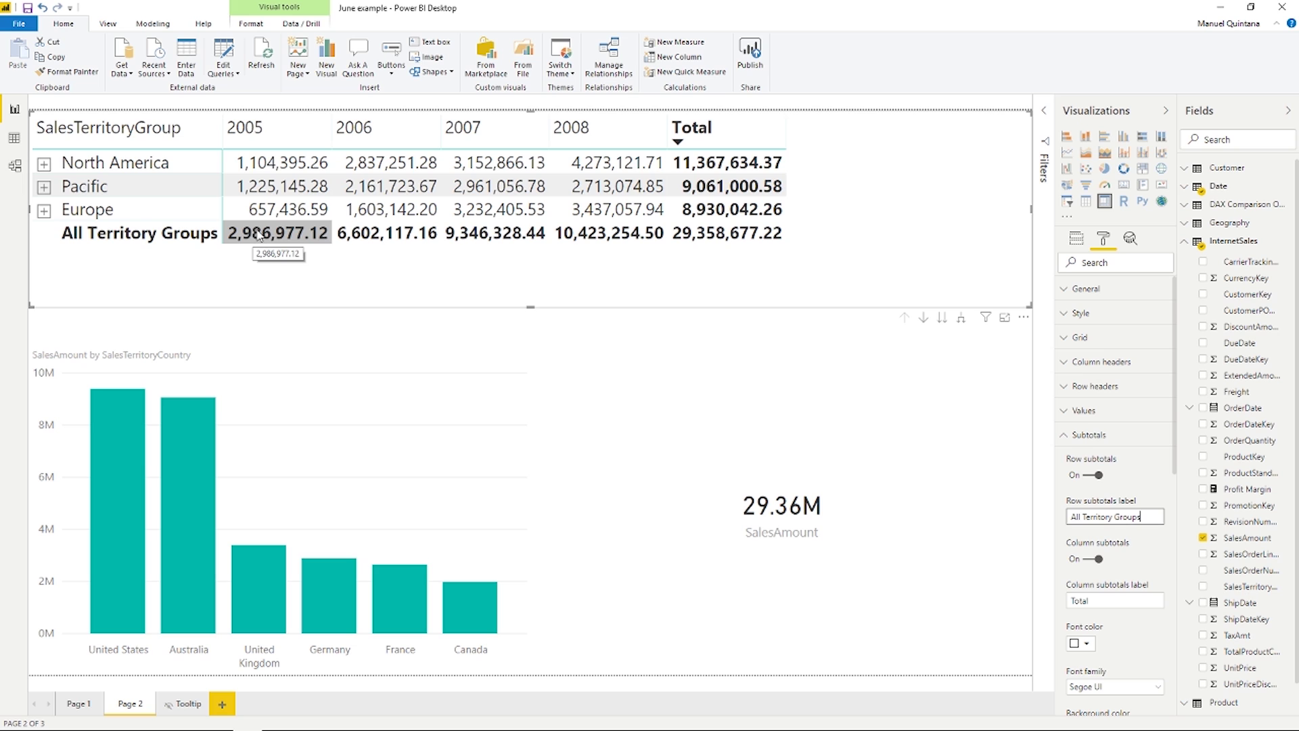
{"action": "key", "text": "Tab"}
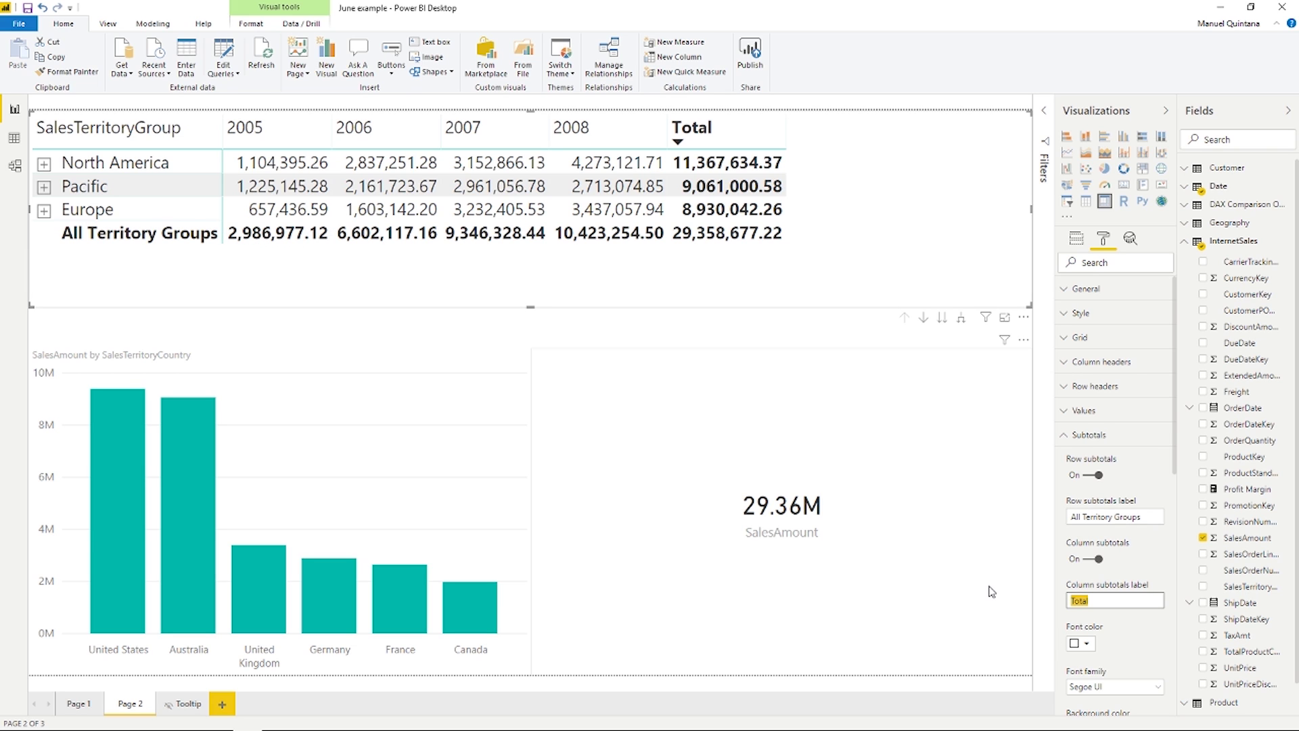
{"action": "type", "text": "All Years"}
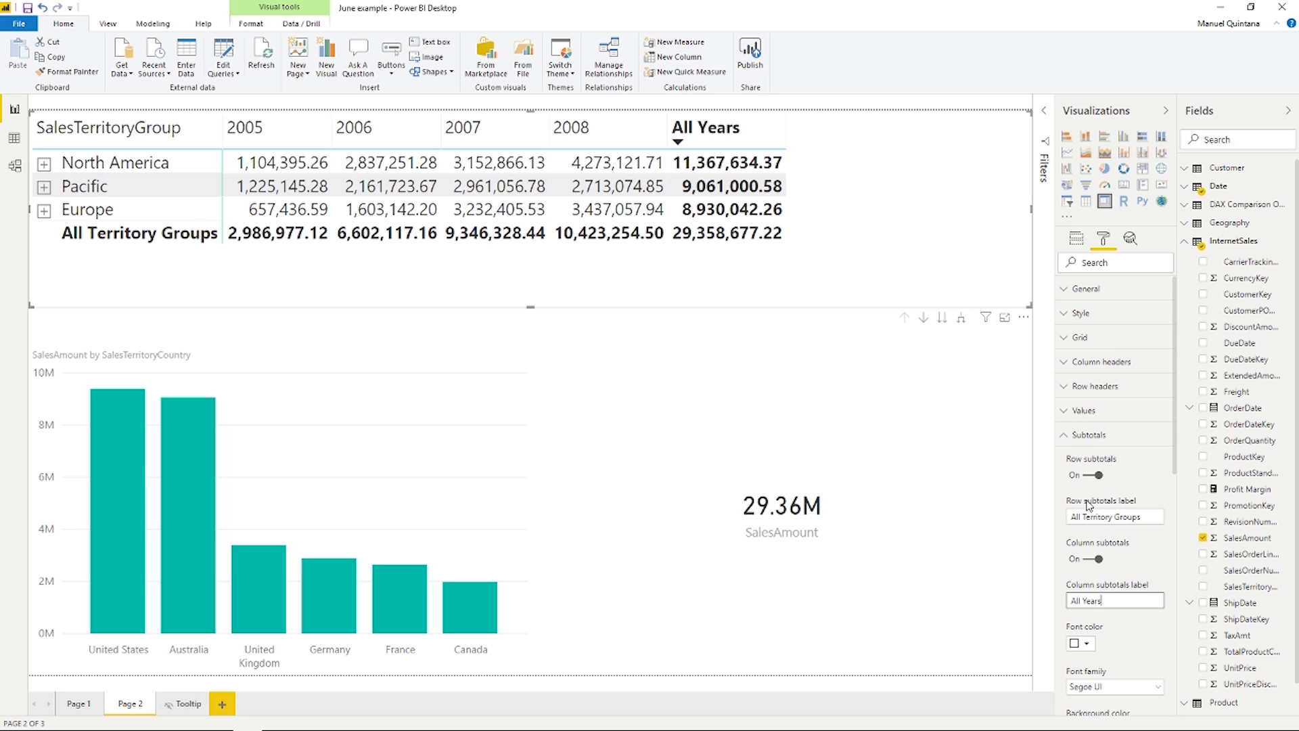
- Find the "stepped" formatting setting, turn off stepped layout for the matrix's row headers, and clear the search
{"action": "left_click", "coordinate": [1110, 263]}
{"action": "type", "text": "stepped"}
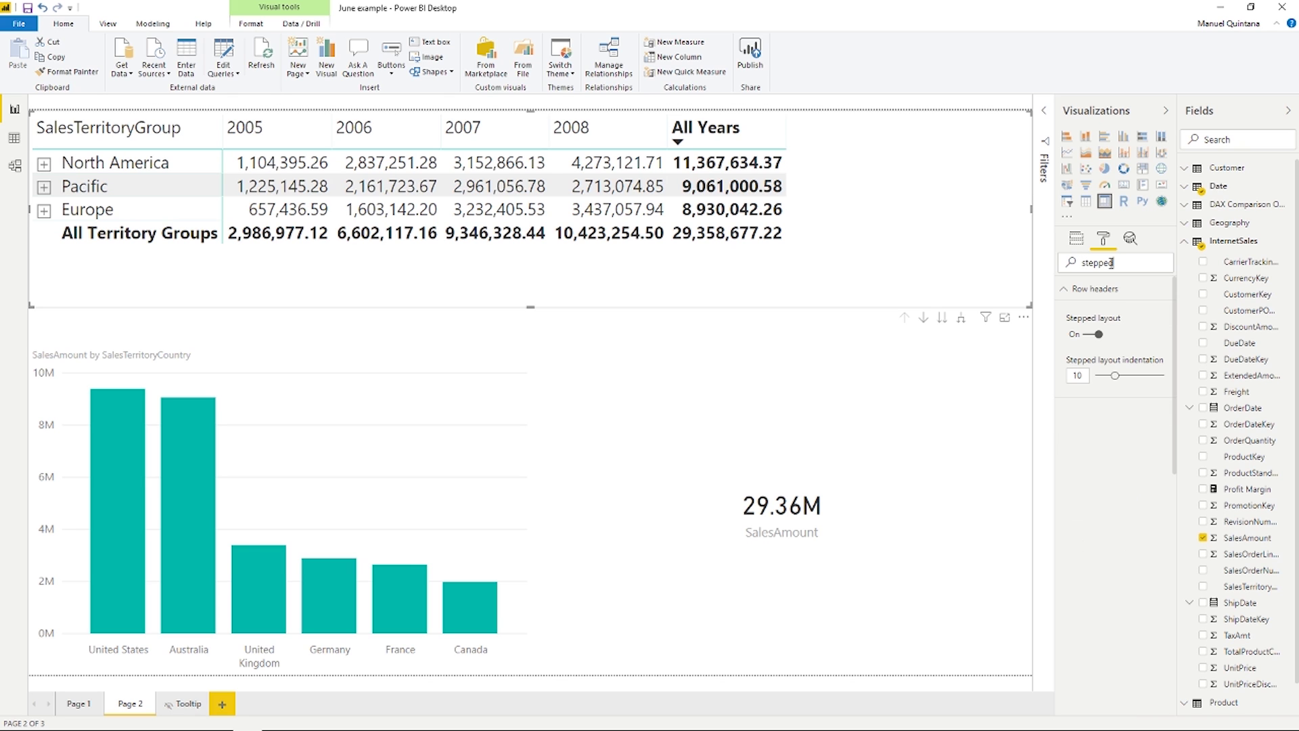
{"action": "left_click", "coordinate": [1098, 335]}
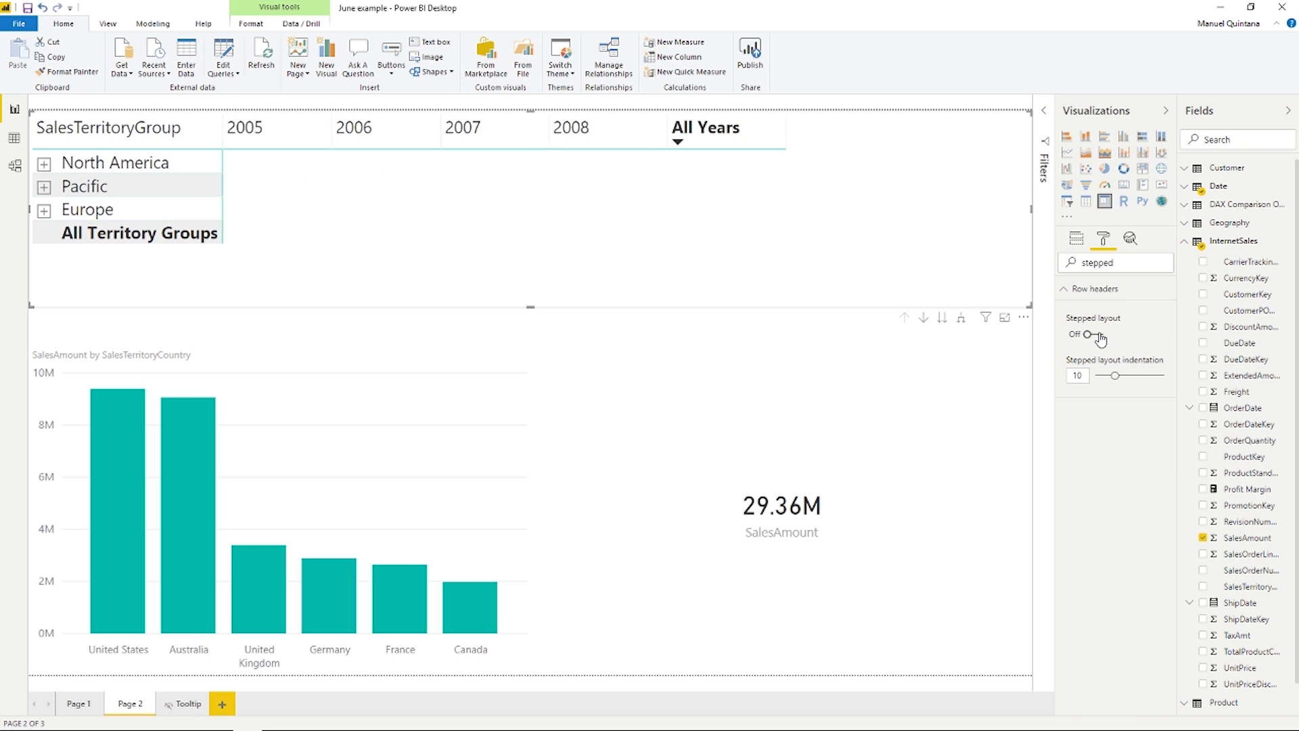
{"action": "left_click", "coordinate": [1075, 289]}
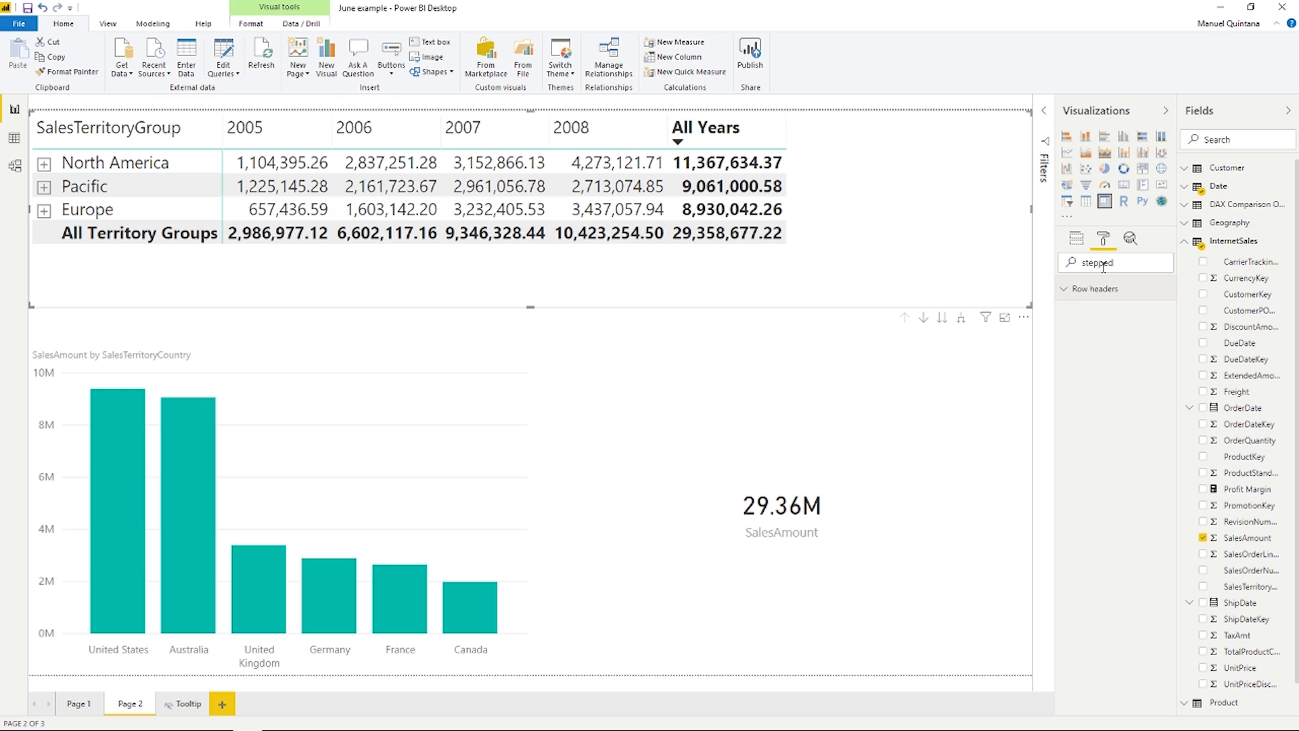
{"action": "key", "text": "ctrl+a"}
{"action": "key", "text": "BackSpace"}
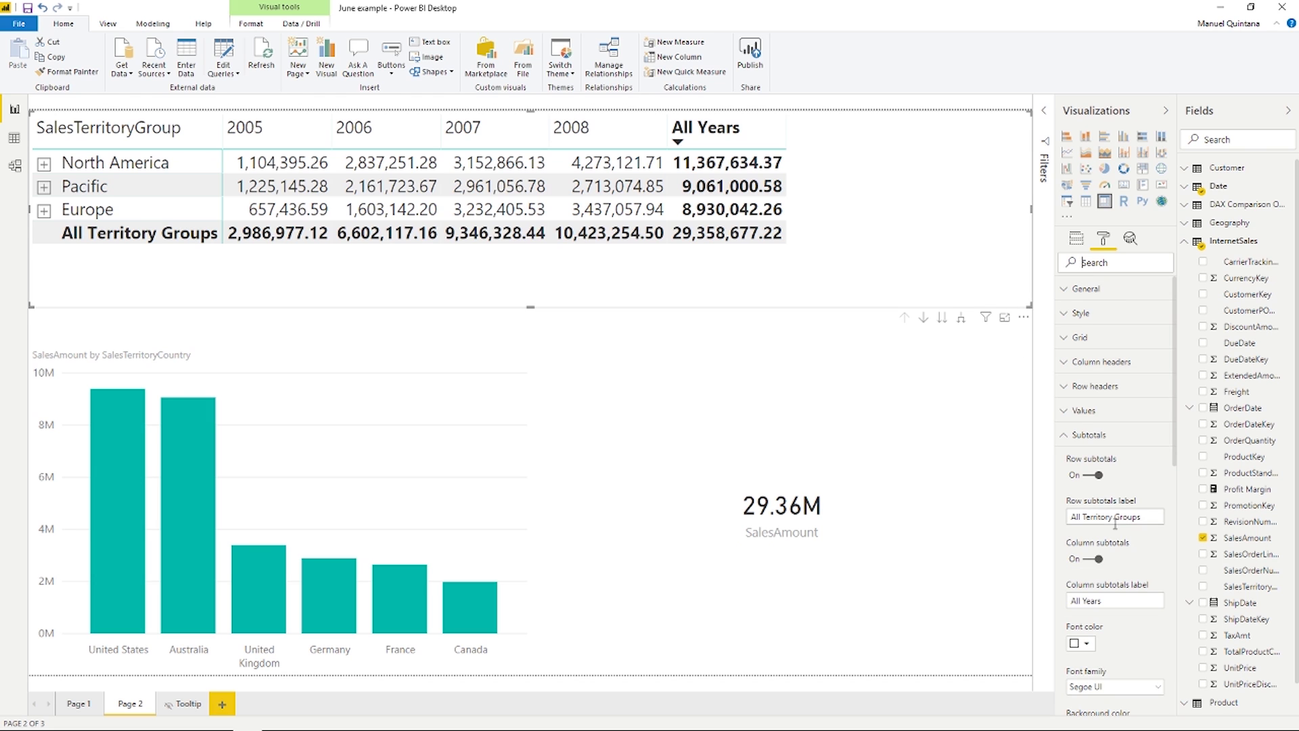
- Turn on per column level for the matrix's subtotals
{"action": "scroll", "coordinate": [1135, 502], "scroll_direction": "down", "scroll_amount": 5}
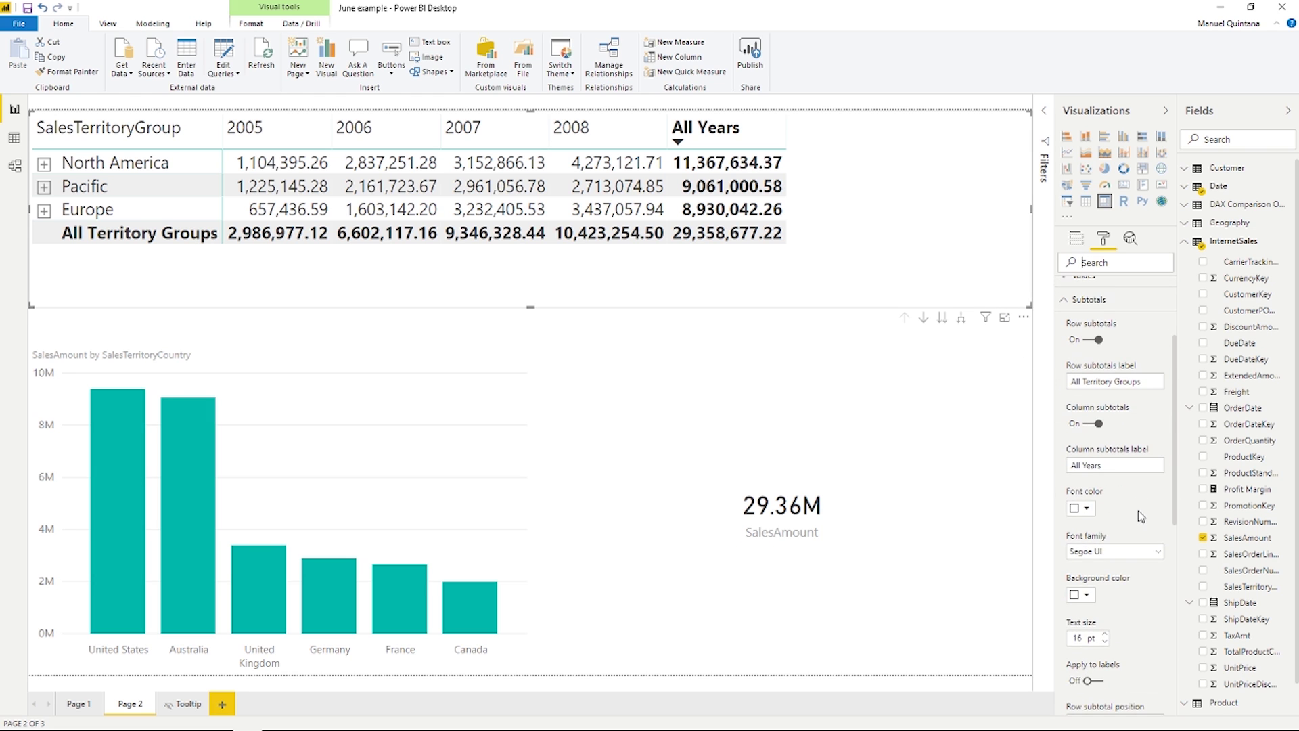
{"action": "scroll", "coordinate": [1138, 512], "scroll_direction": "down", "scroll_amount": 3}
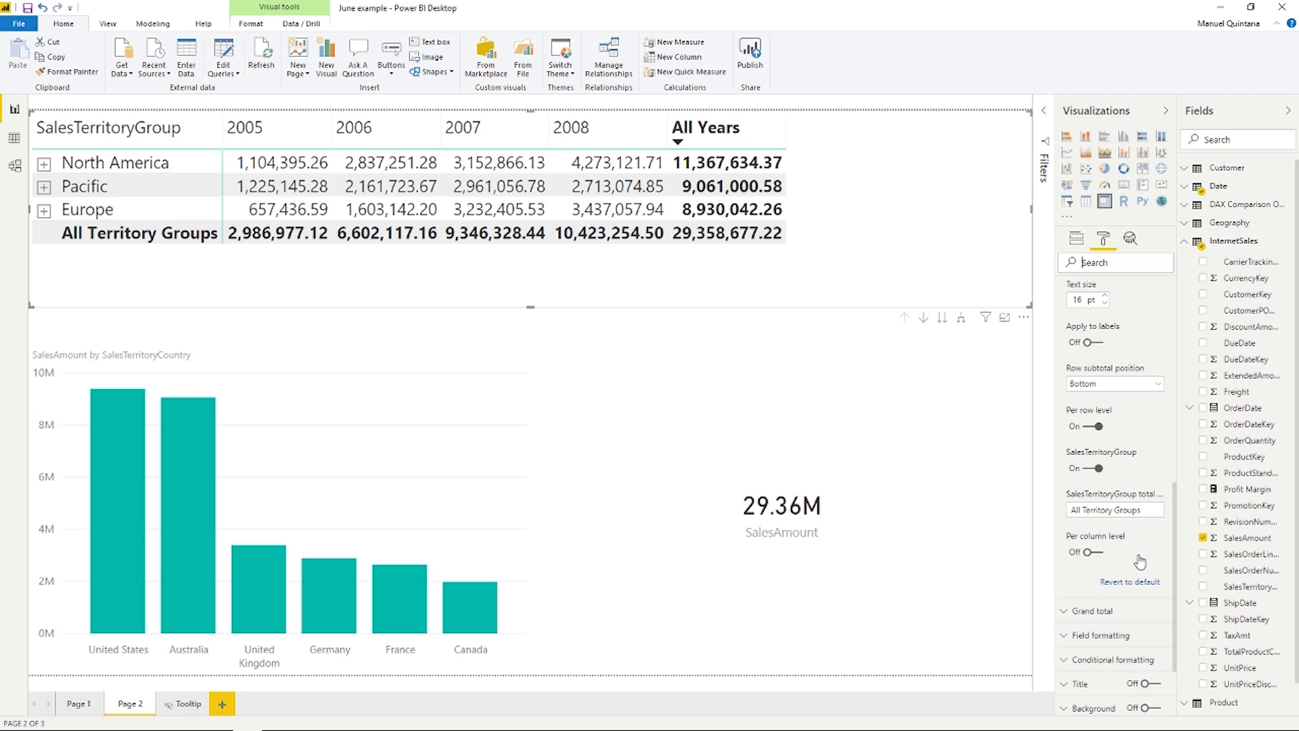
{"action": "left_click", "coordinate": [1098, 552]}
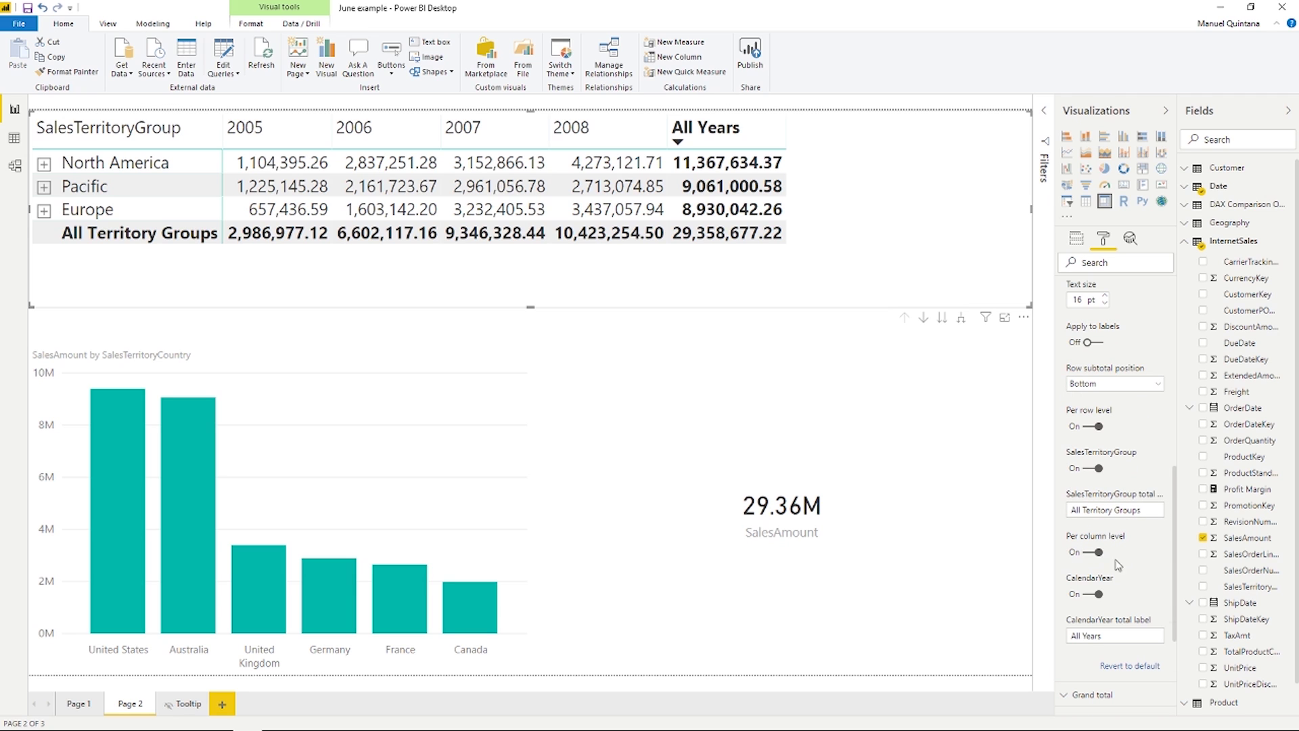
{"action": "scroll", "coordinate": [1123, 568], "scroll_direction": "down", "scroll_amount": 2}
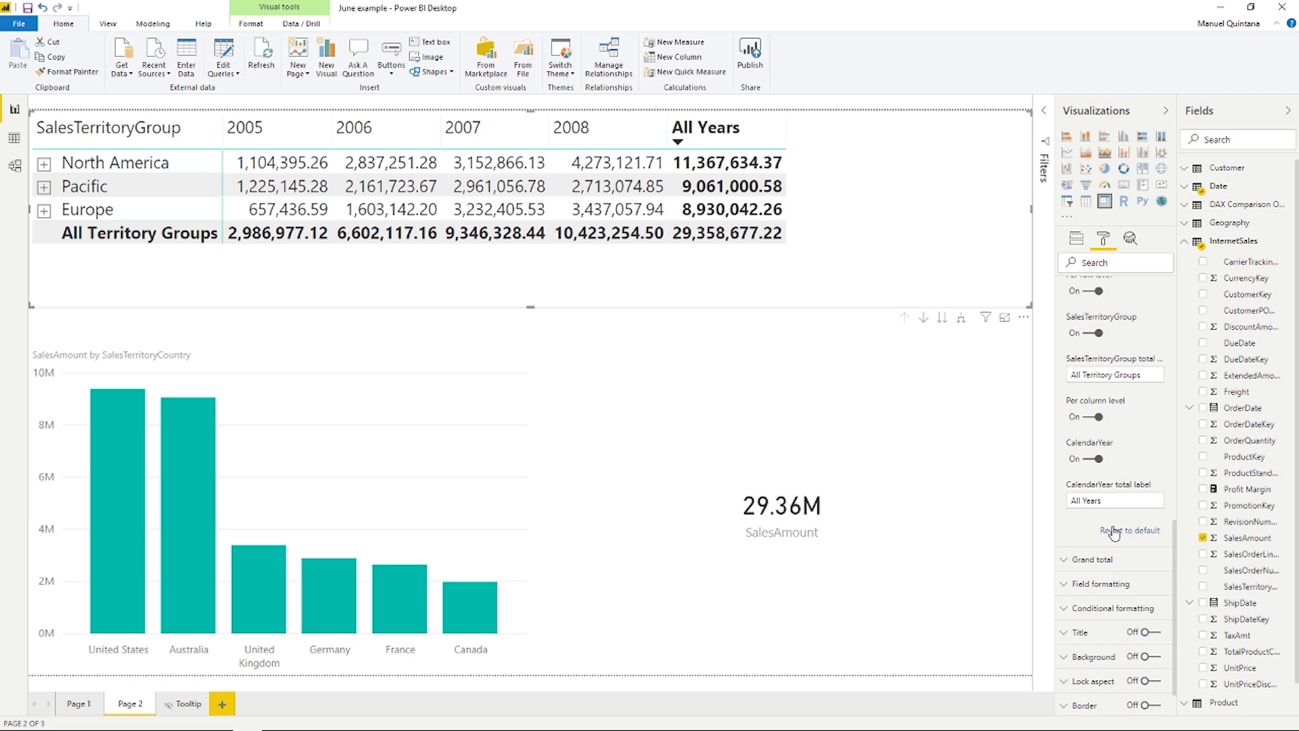
{"action": "scroll", "coordinate": [1114, 509], "scroll_direction": "up", "scroll_amount": 1}
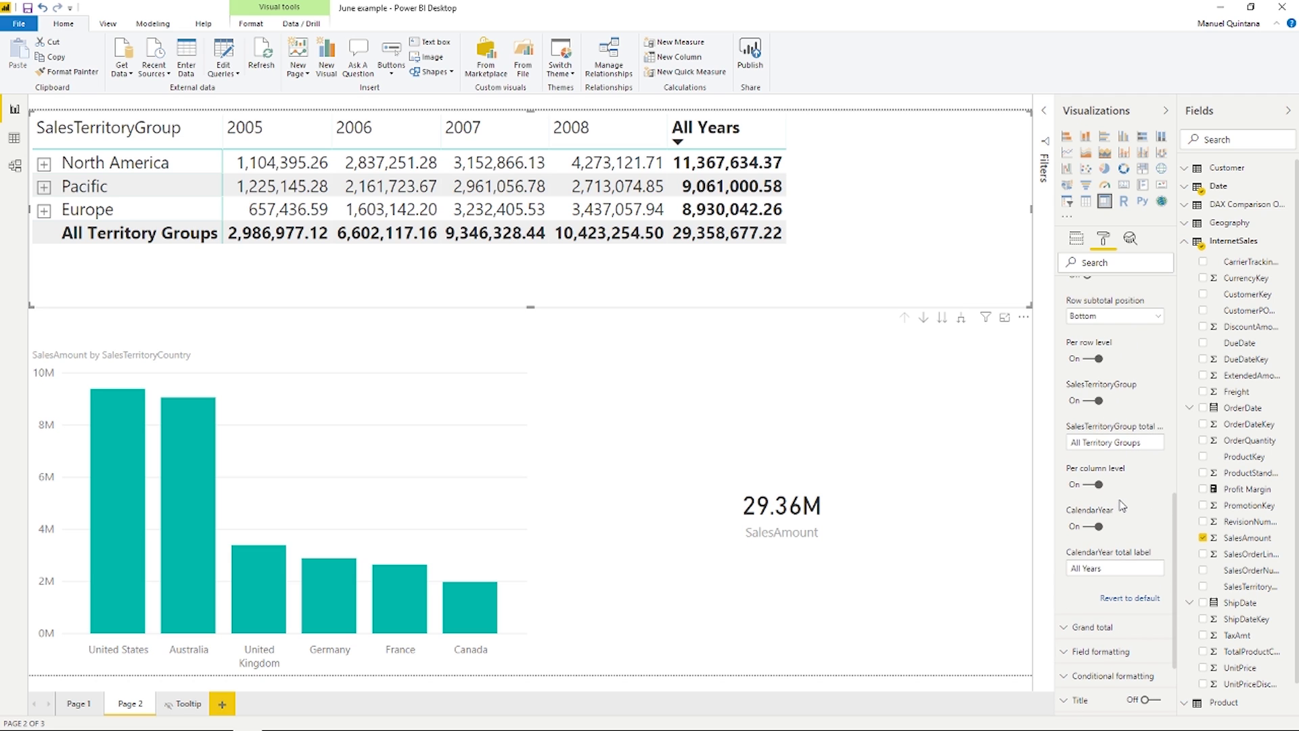
{"action": "scroll", "coordinate": [1122, 506], "scroll_direction": "up", "scroll_amount": 2}
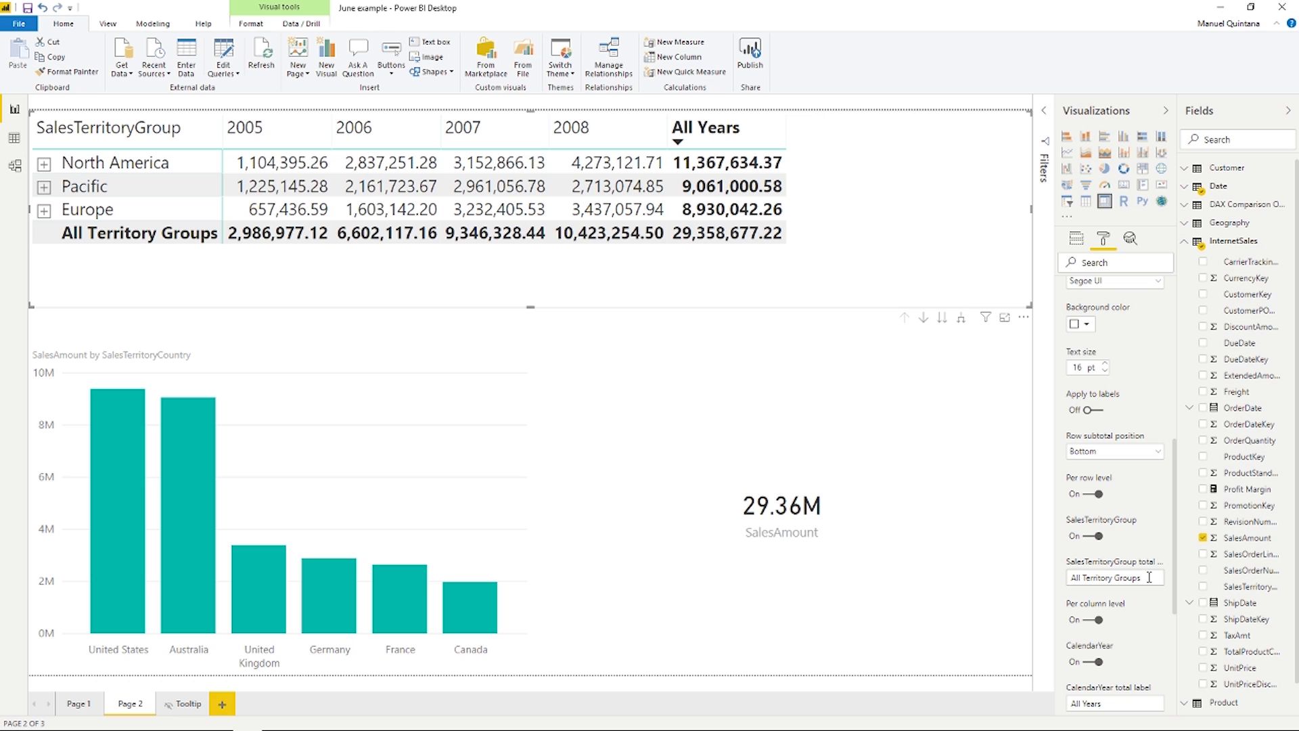
- Shorten the SalesTerritoryGroup total label to "Territory Groups"
{"action": "left_click", "coordinate": [1082, 575]}
{"action": "key", "text": "BackSpace"}
{"action": "key", "text": "BackSpace"}
{"action": "key", "text": "BackSpace"}
{"action": "key", "text": "BackSpace"}
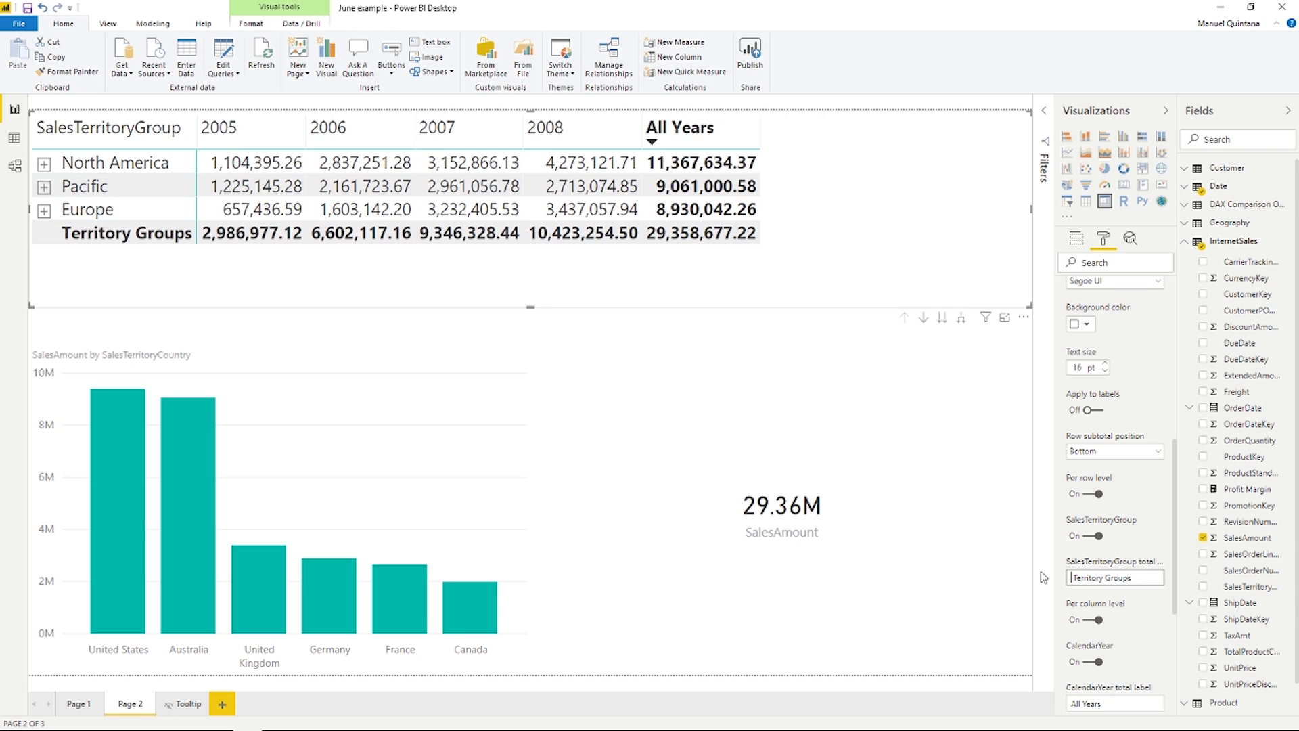
- Expand North America in the matrix and set the SalesTerritoryGroup total label to "All Territory Groups"
{"action": "left_click", "coordinate": [44, 165]}
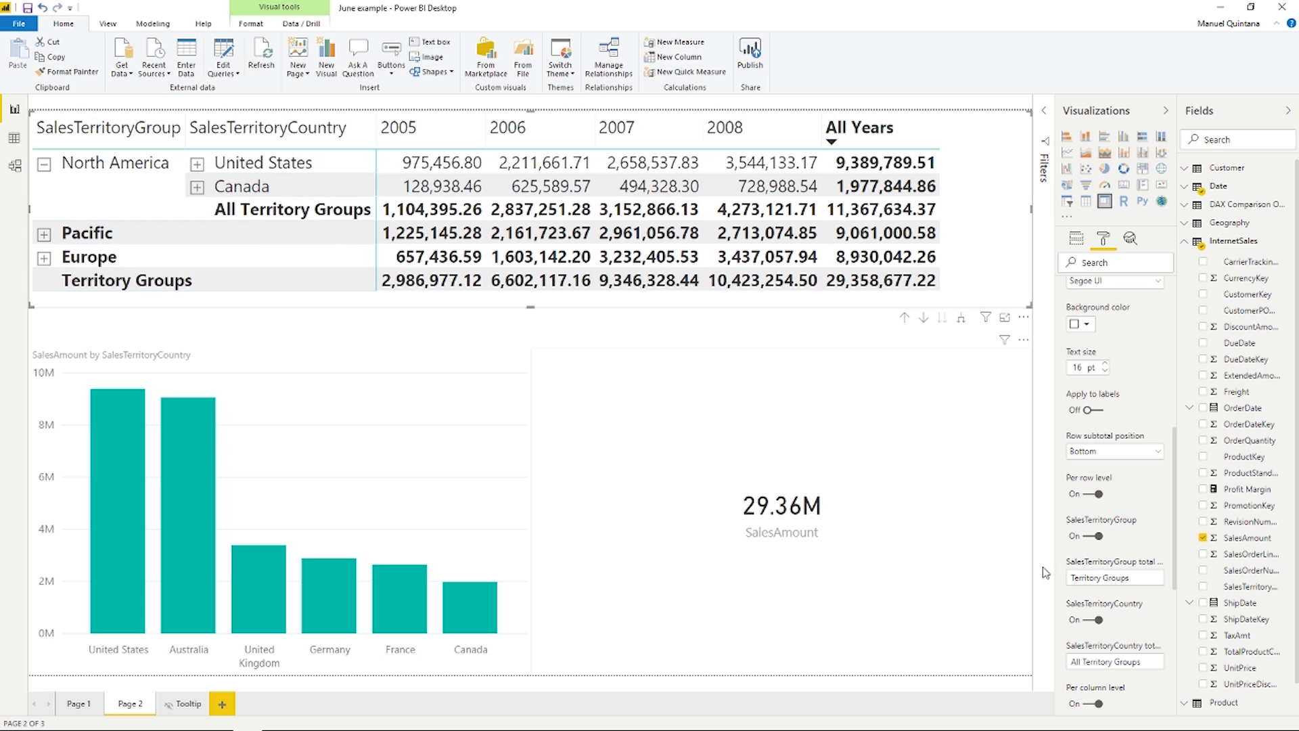
{"action": "left_click", "coordinate": [1114, 577]}
{"action": "type", "text": "All Territory Groups"}
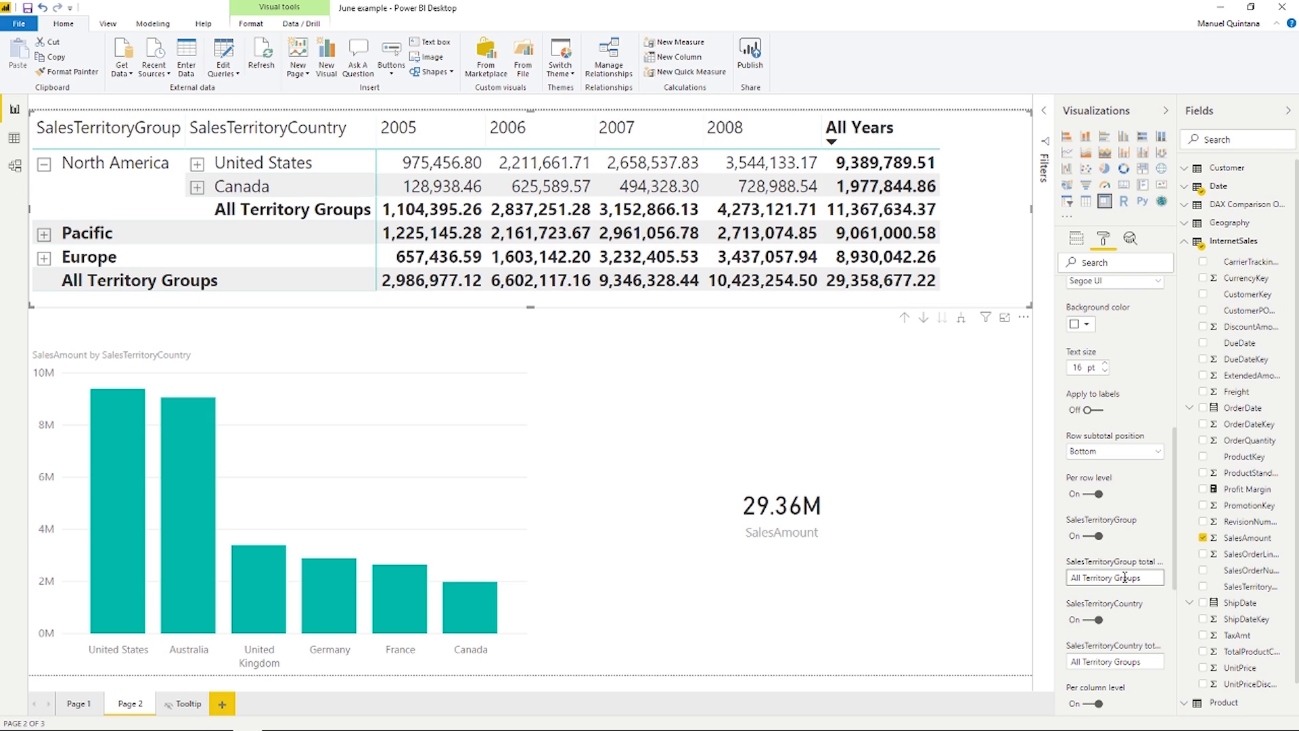
{"action": "scroll", "coordinate": [1116, 541], "scroll_direction": "up", "scroll_amount": 6}
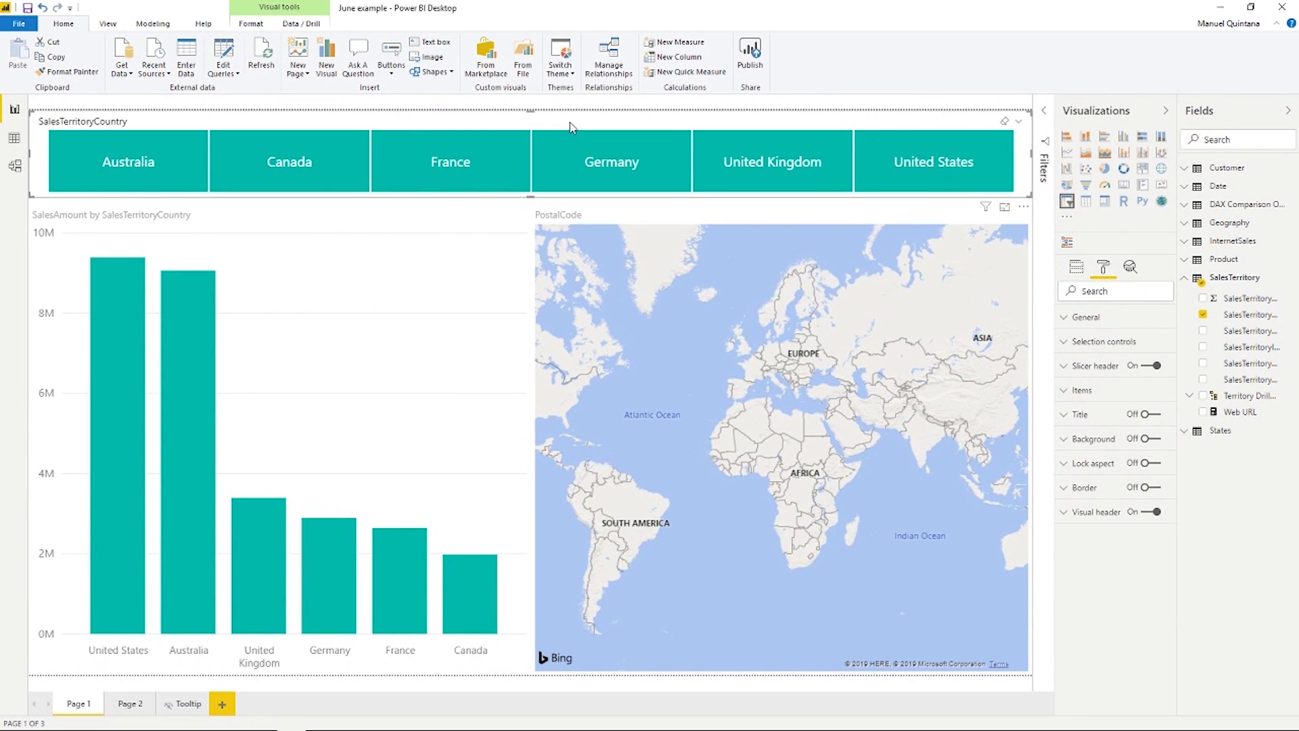
- Search the custom visuals marketplace for "hierarchy slicer" and close it without adding anything
{"action": "left_click", "coordinate": [488, 66]}
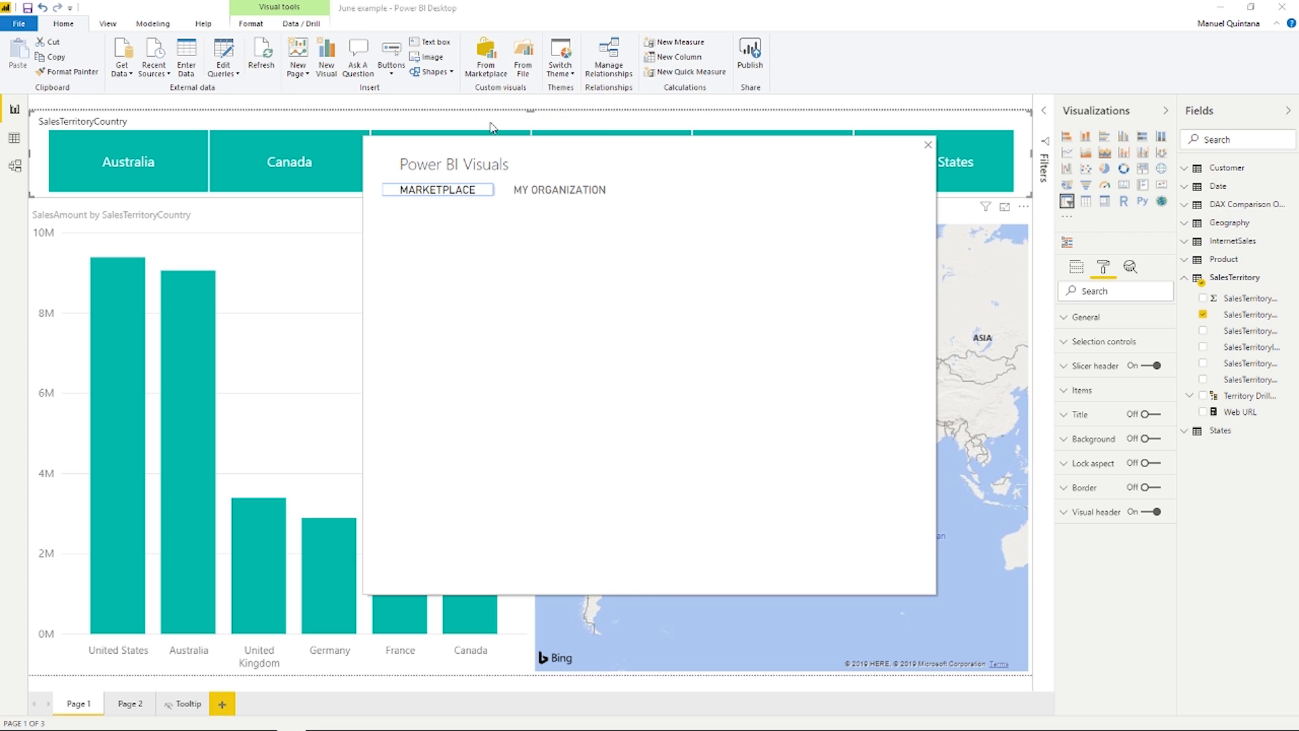
{"action": "left_click", "coordinate": [446, 254]}
{"action": "type", "text": "hierarchy c"}
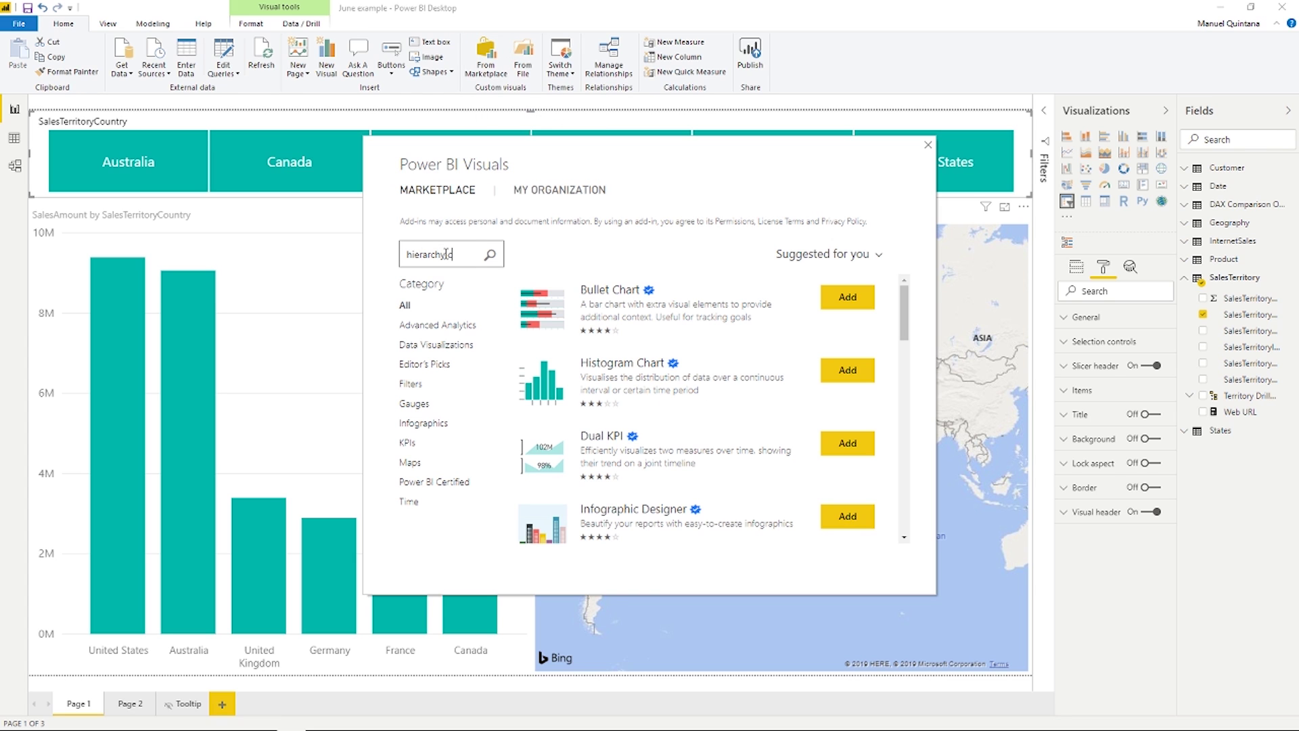
{"action": "type", "text": "li"}
{"action": "type", "text": "slicer"}
{"action": "key", "text": "Return"}
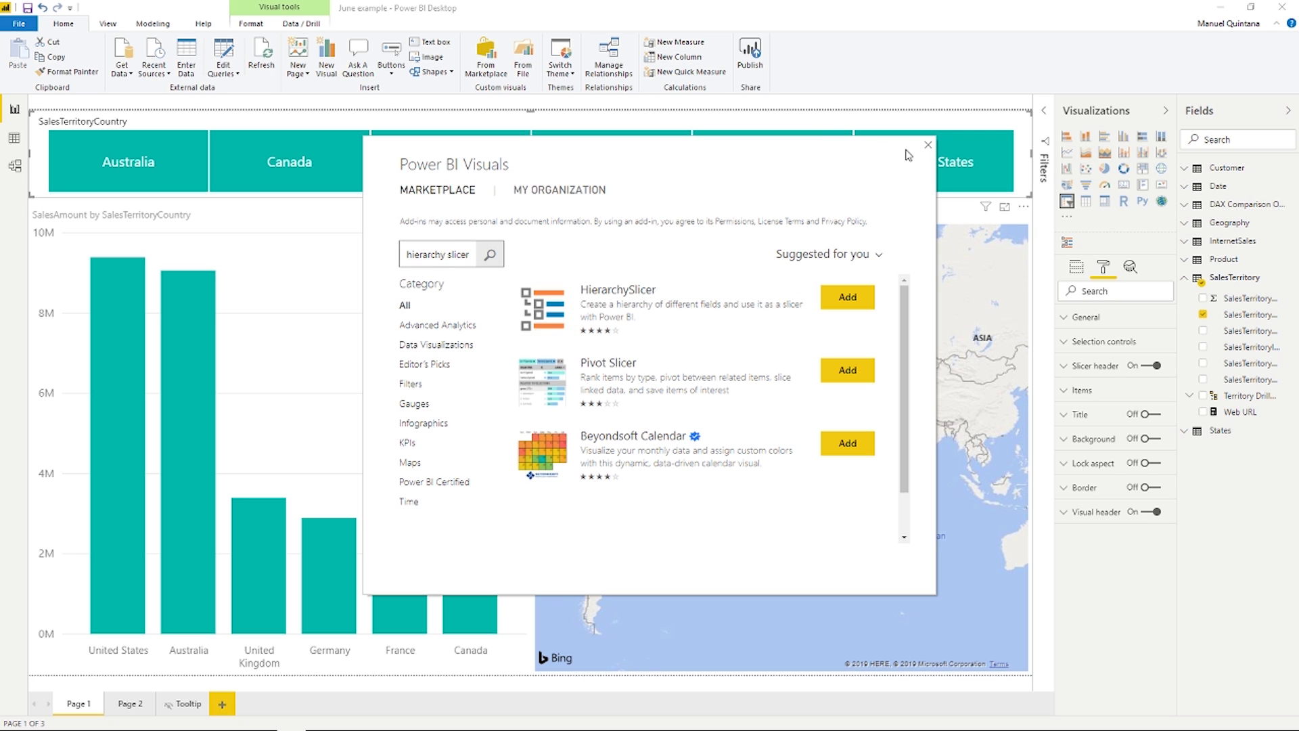
{"action": "left_click", "coordinate": [927, 144]}
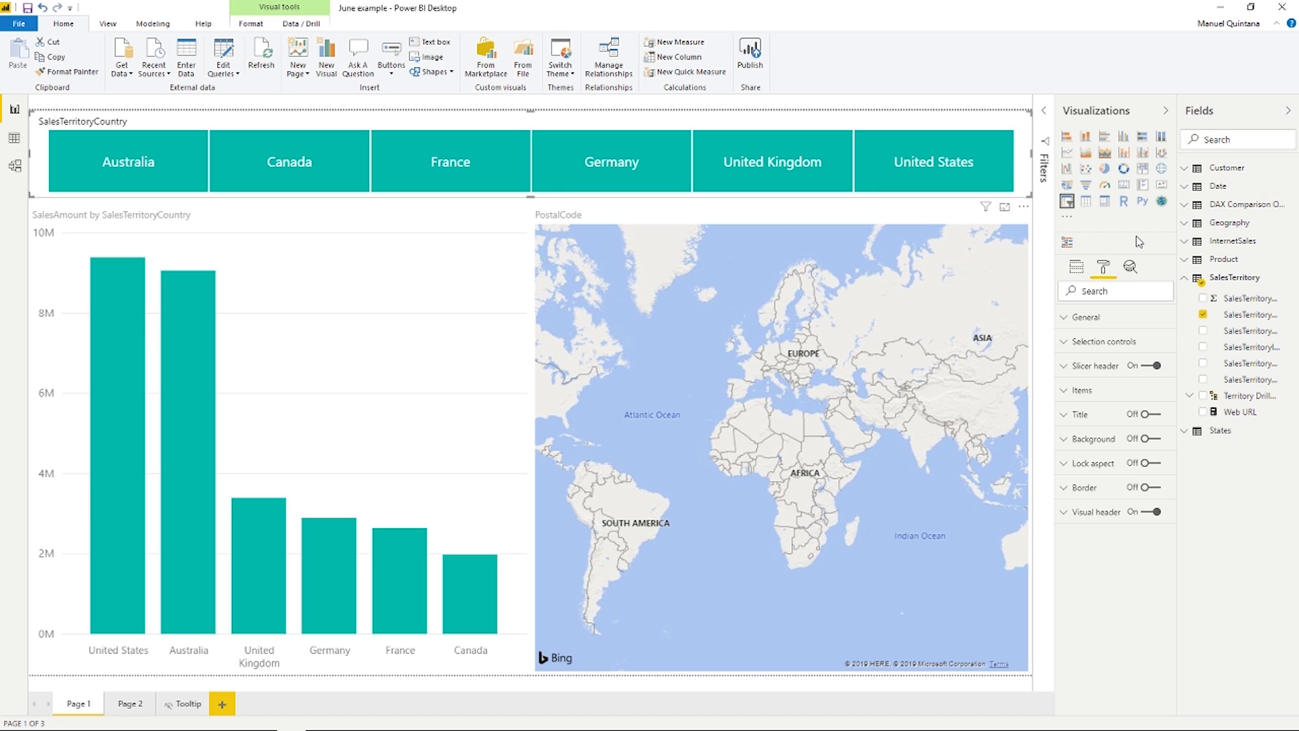
- Convert the SalesTerritoryCountry slicer on Page 1 to a HierarchySlicer and replace its field with the Territory Drilldown hierarchy
{"action": "left_click", "coordinate": [1068, 244]}
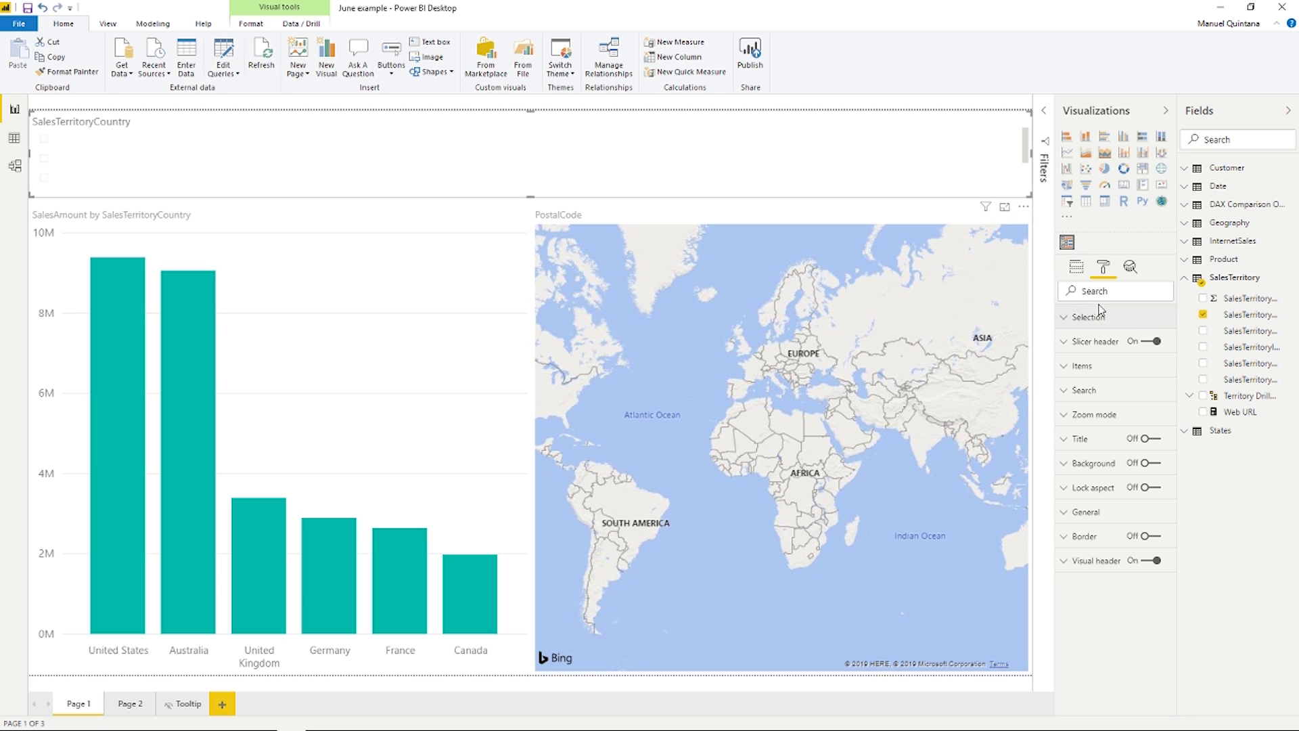
{"action": "left_click", "coordinate": [1079, 269]}
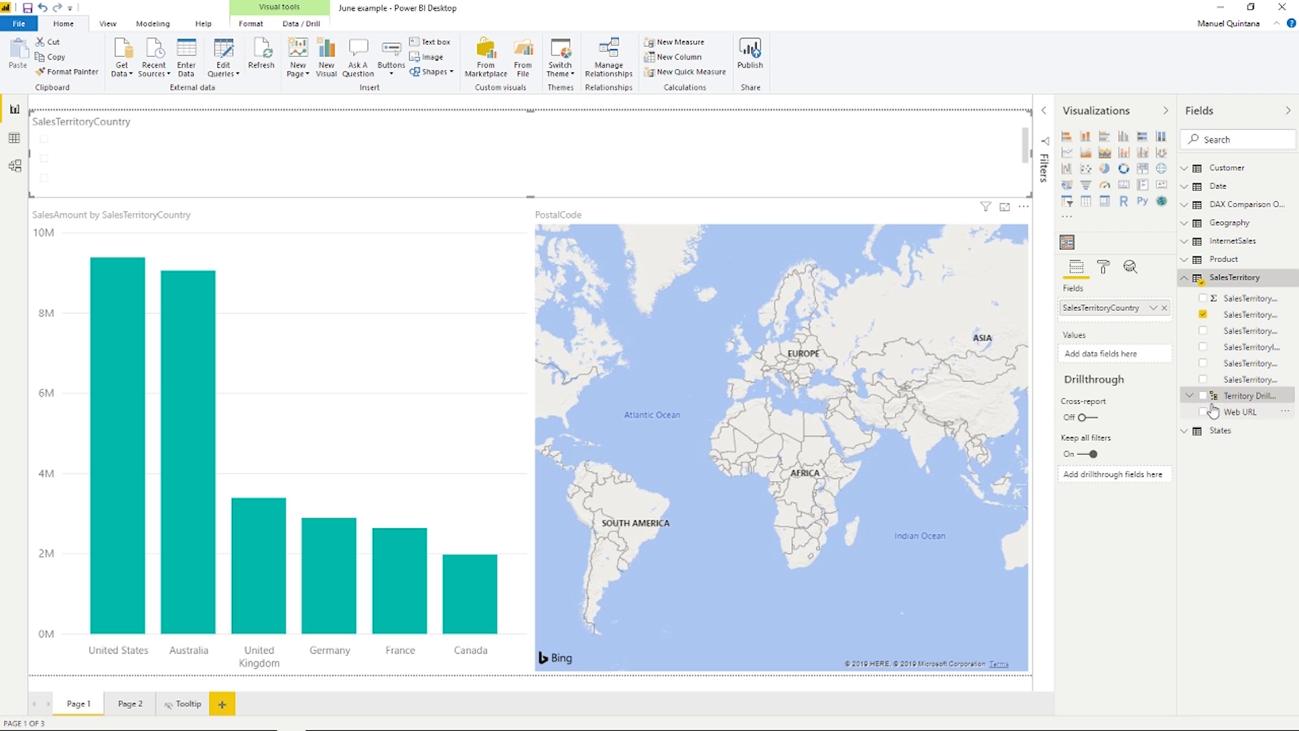
{"action": "left_click_drag", "start_coordinate": [1217, 397], "coordinate": [1116, 315]}
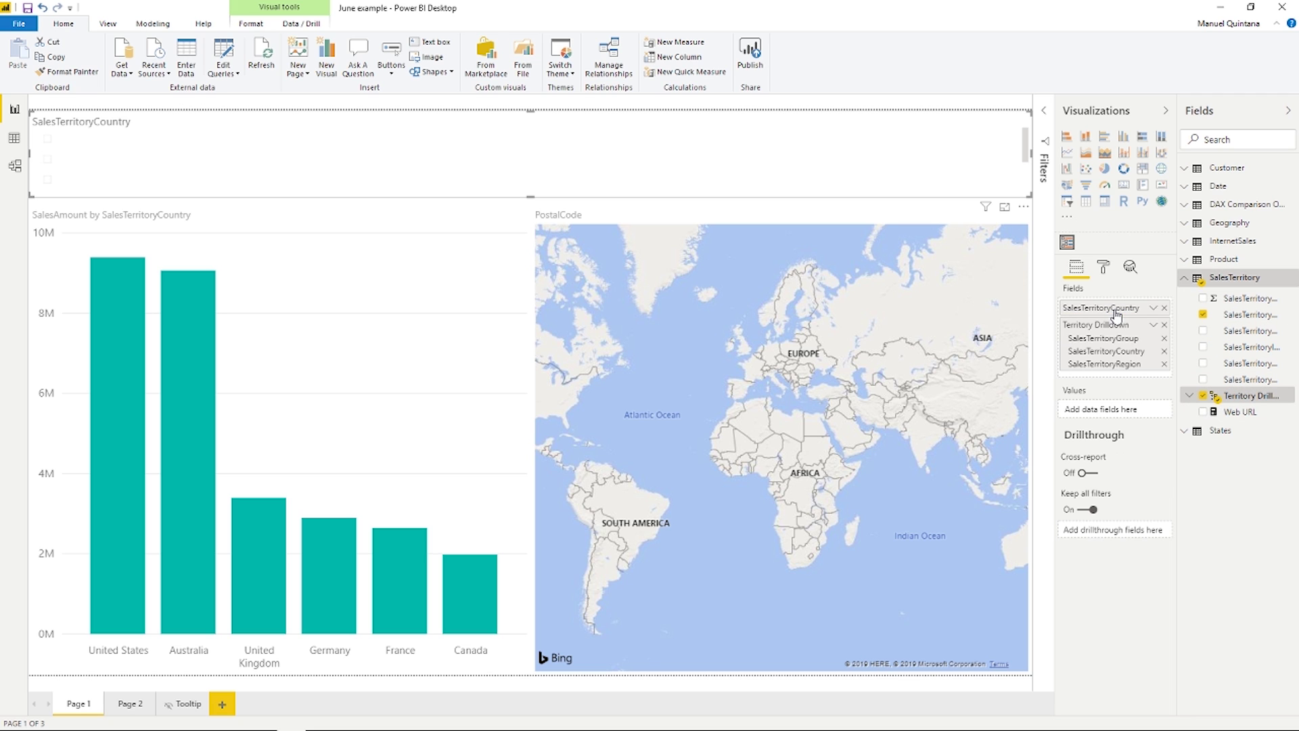
{"action": "left_click", "coordinate": [1164, 309]}
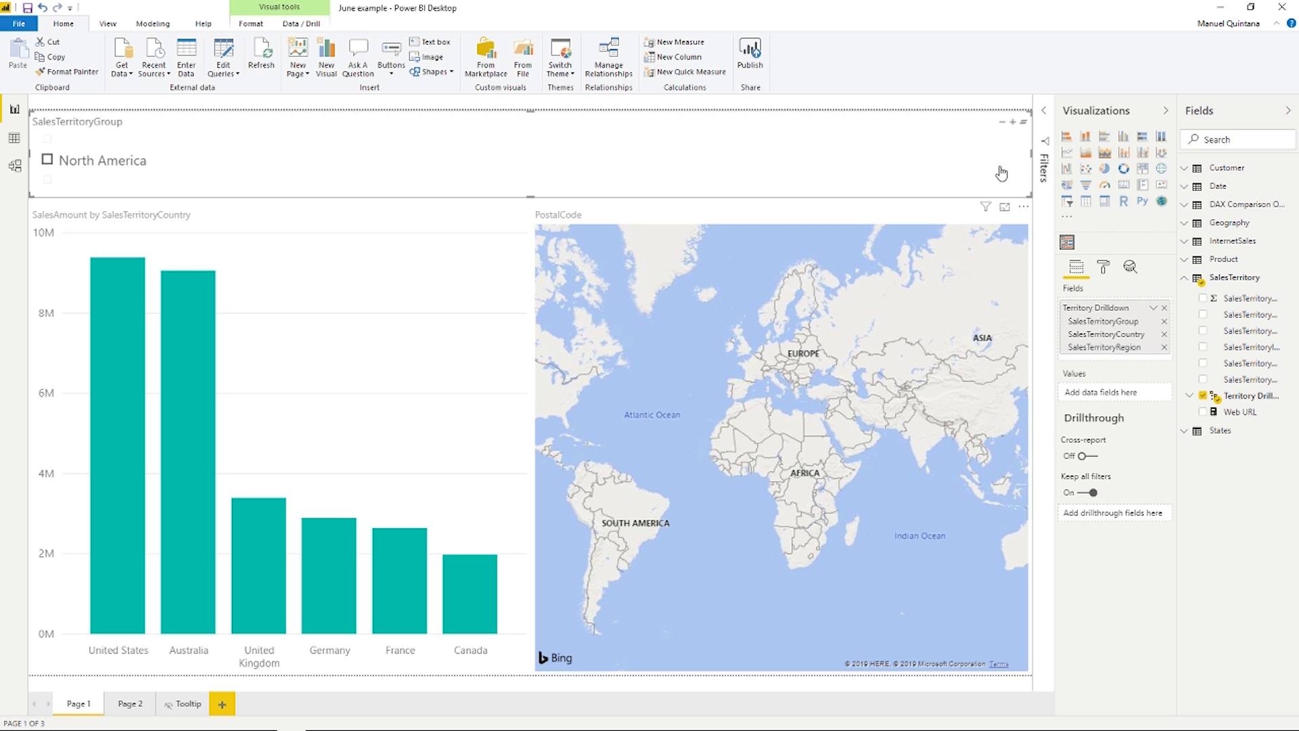
- Delete the slicer above the charts and add a new HierarchySlicer using the Territory Drilldown hierarchy
{"action": "key", "text": "Delete"}
{"action": "left_click", "coordinate": [1067, 240]}
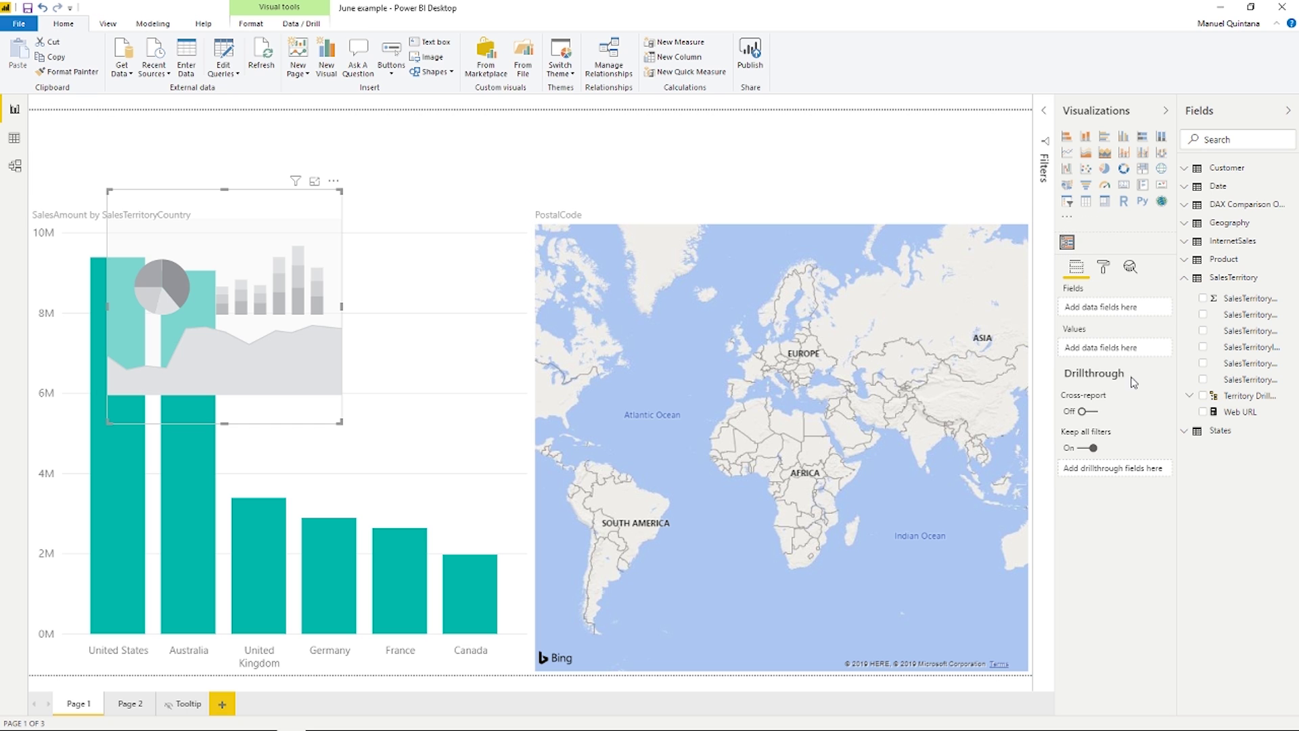
{"action": "left_click", "coordinate": [1203, 396]}
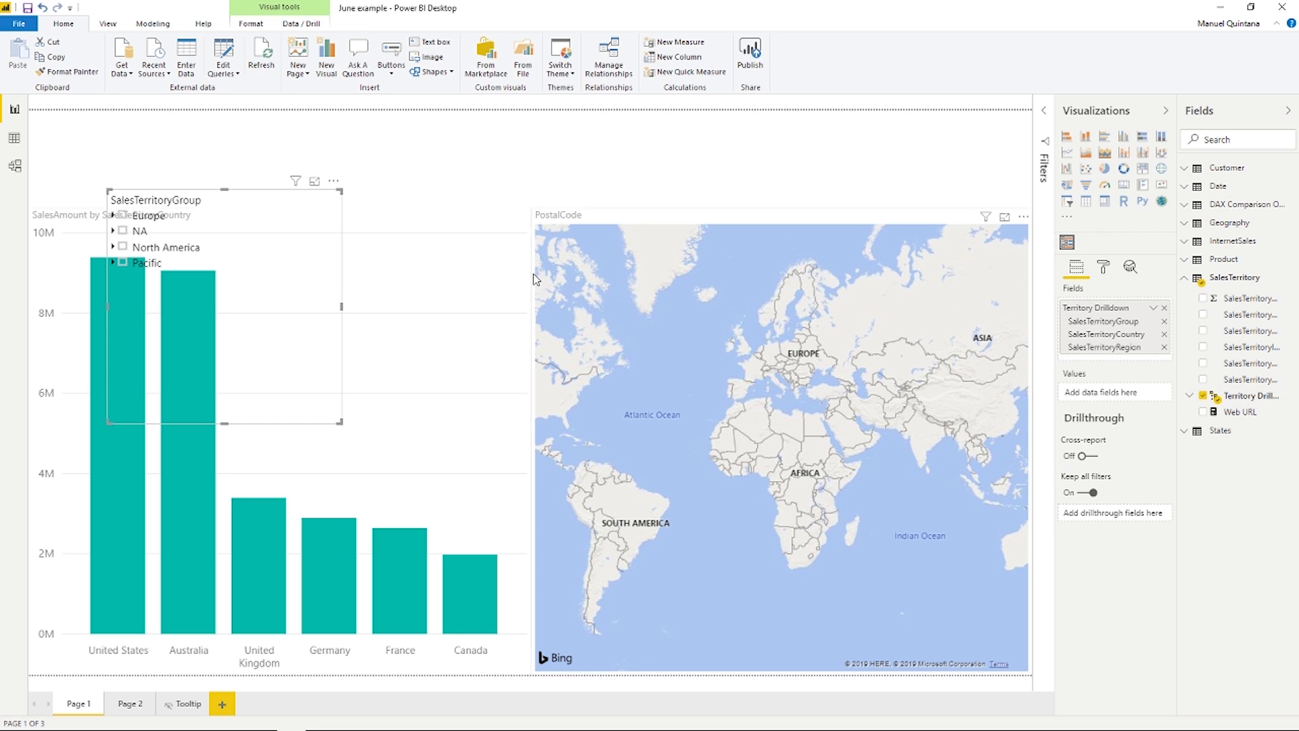
- Make the hierarchy slicer wider and shorter, place it above the bar chart, and expand its NA group
{"action": "left_click_drag", "start_coordinate": [341, 422], "coordinate": [536, 277]}
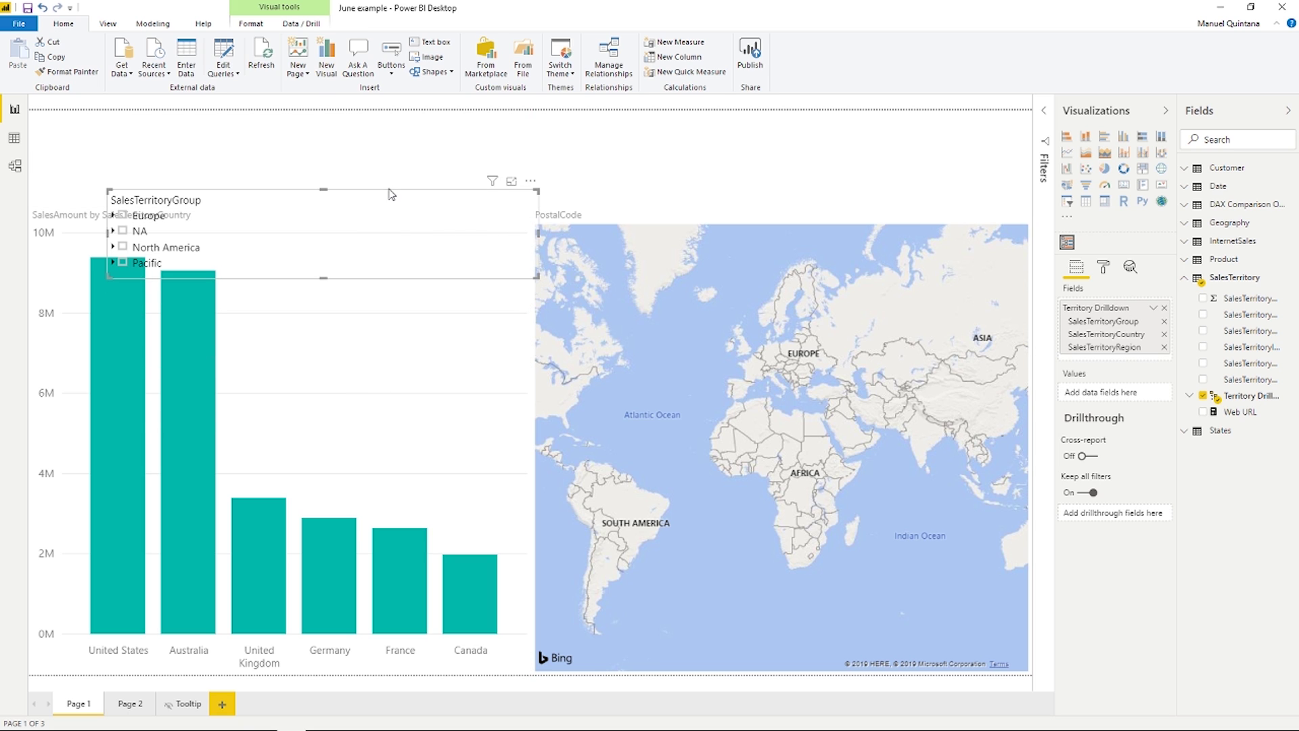
{"action": "left_click_drag", "start_coordinate": [390, 194], "coordinate": [311, 113]}
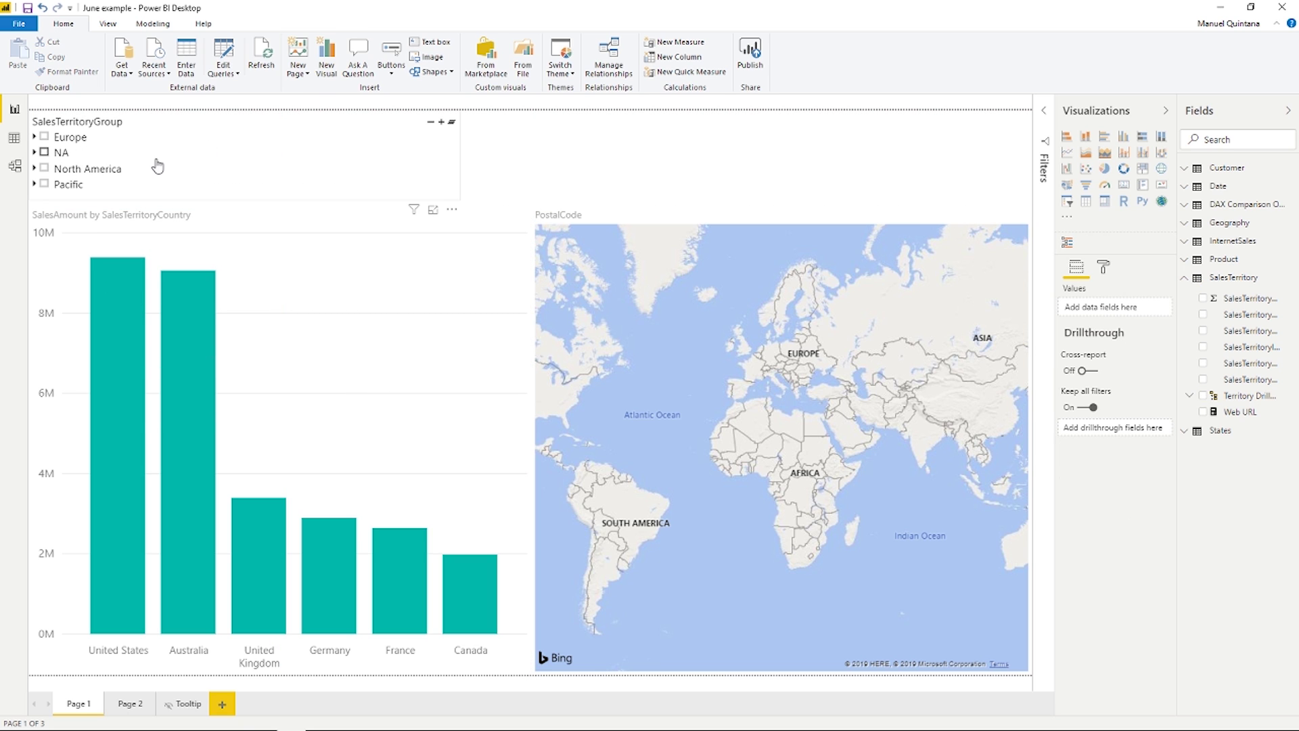
{"action": "left_click", "coordinate": [33, 153]}
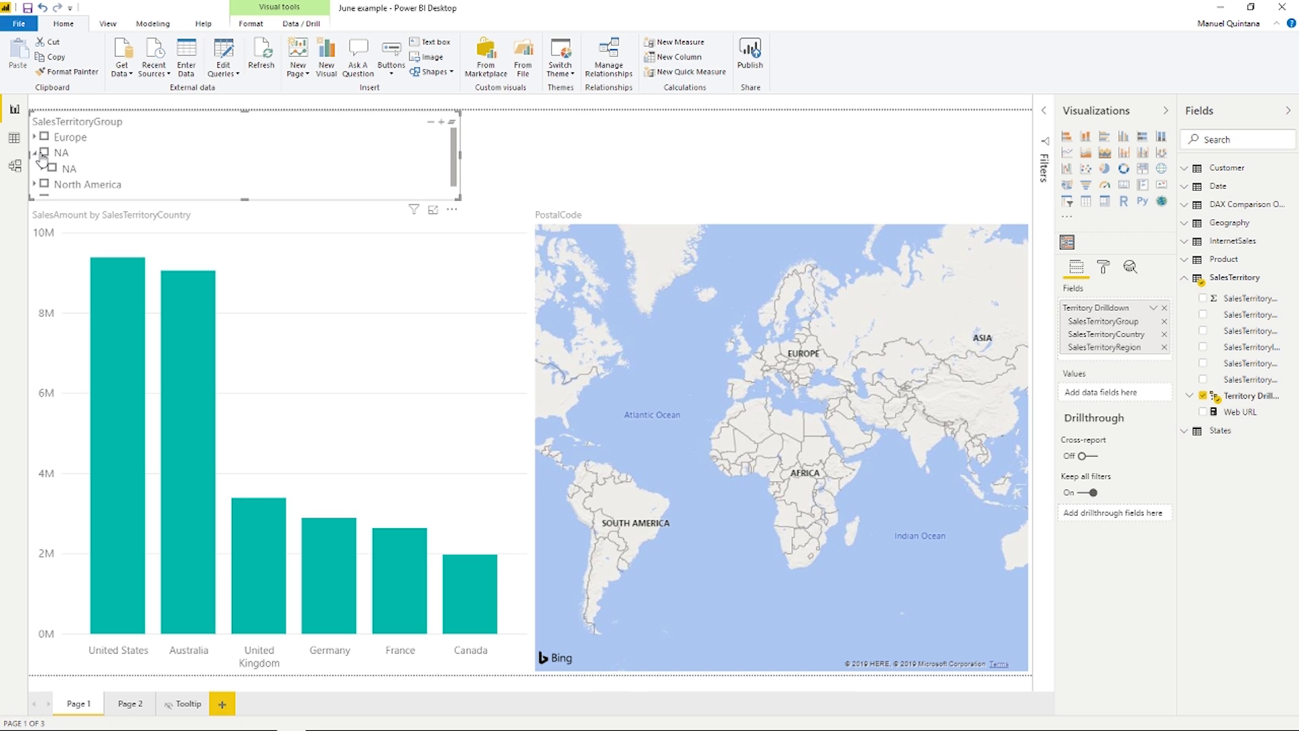
- Expand the hierarchy slicer's Europe group and sync the slicer between Page 1 and Page 2 without showing it on Page 2
{"action": "left_click", "coordinate": [35, 136]}
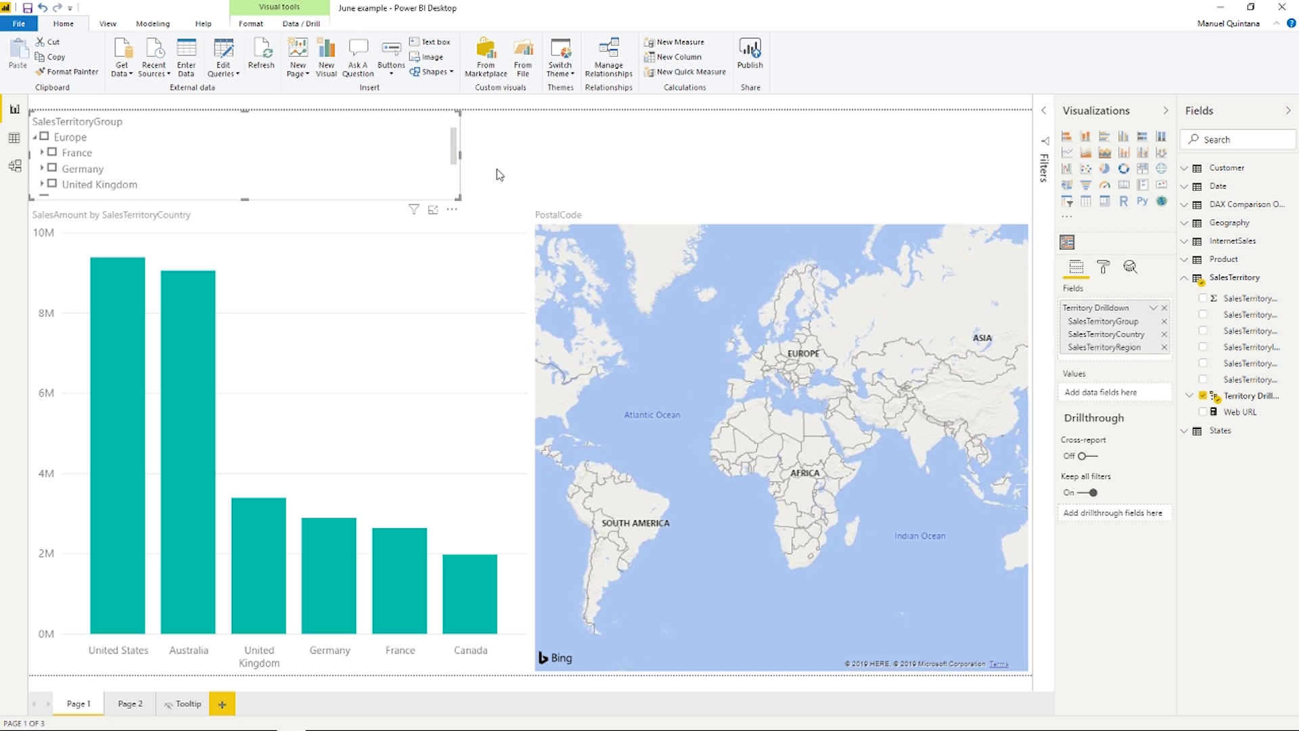
{"action": "left_click", "coordinate": [115, 26]}
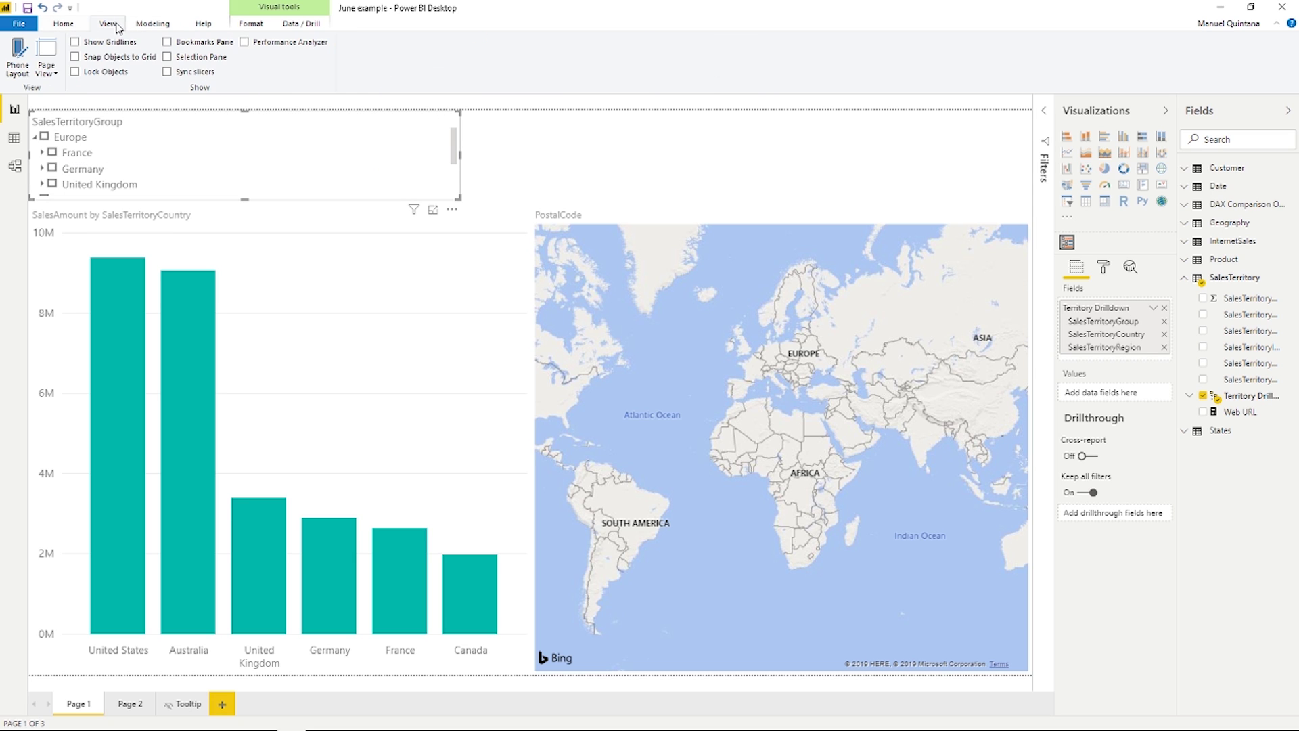
{"action": "left_click", "coordinate": [167, 72]}
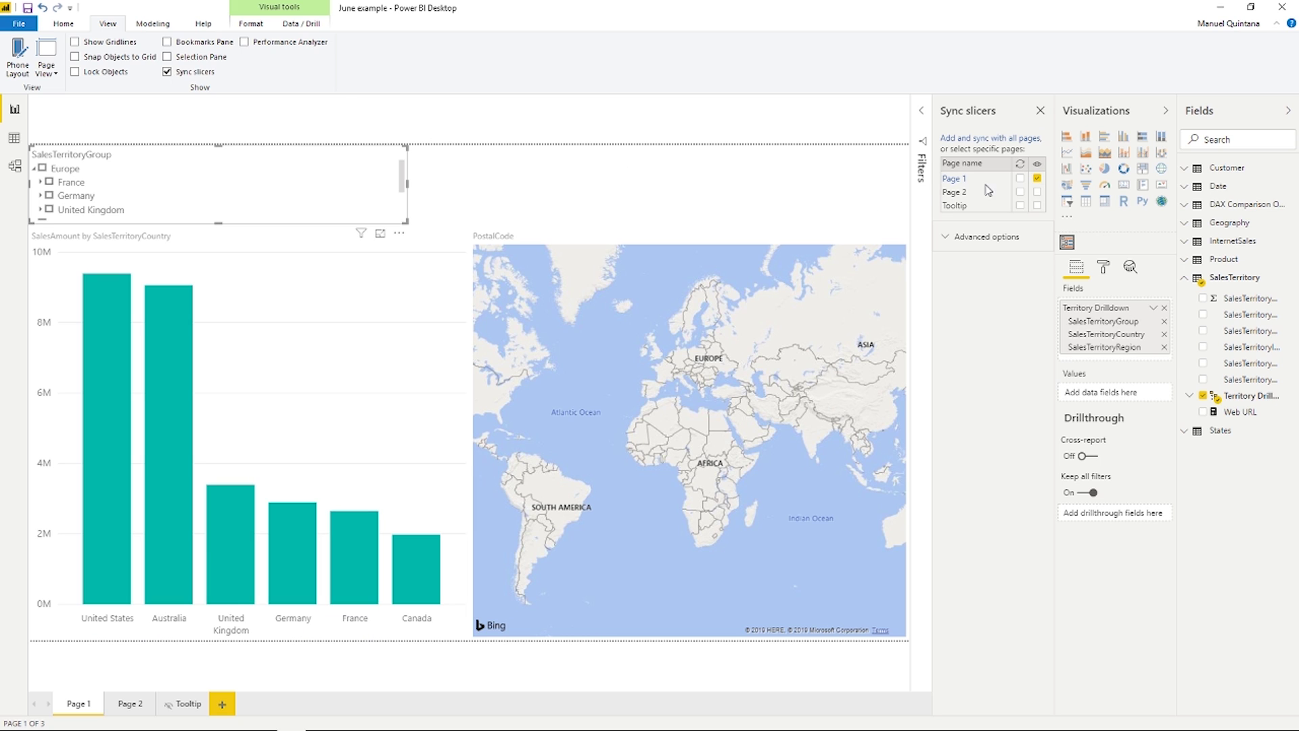
{"action": "left_click", "coordinate": [1020, 192]}
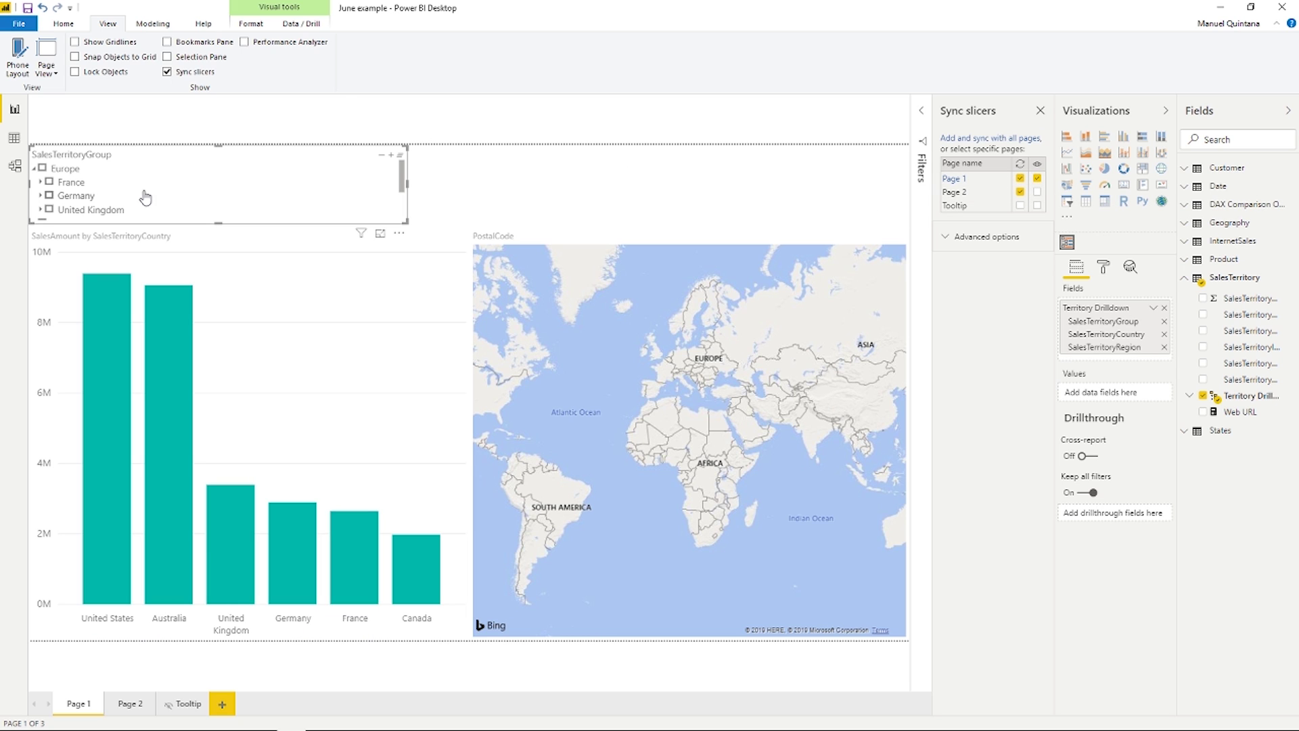
- Select France in the hierarchy slicer and check the synced filter on Page 2's visuals before returning to Page 1
{"action": "left_click", "coordinate": [50, 182]}
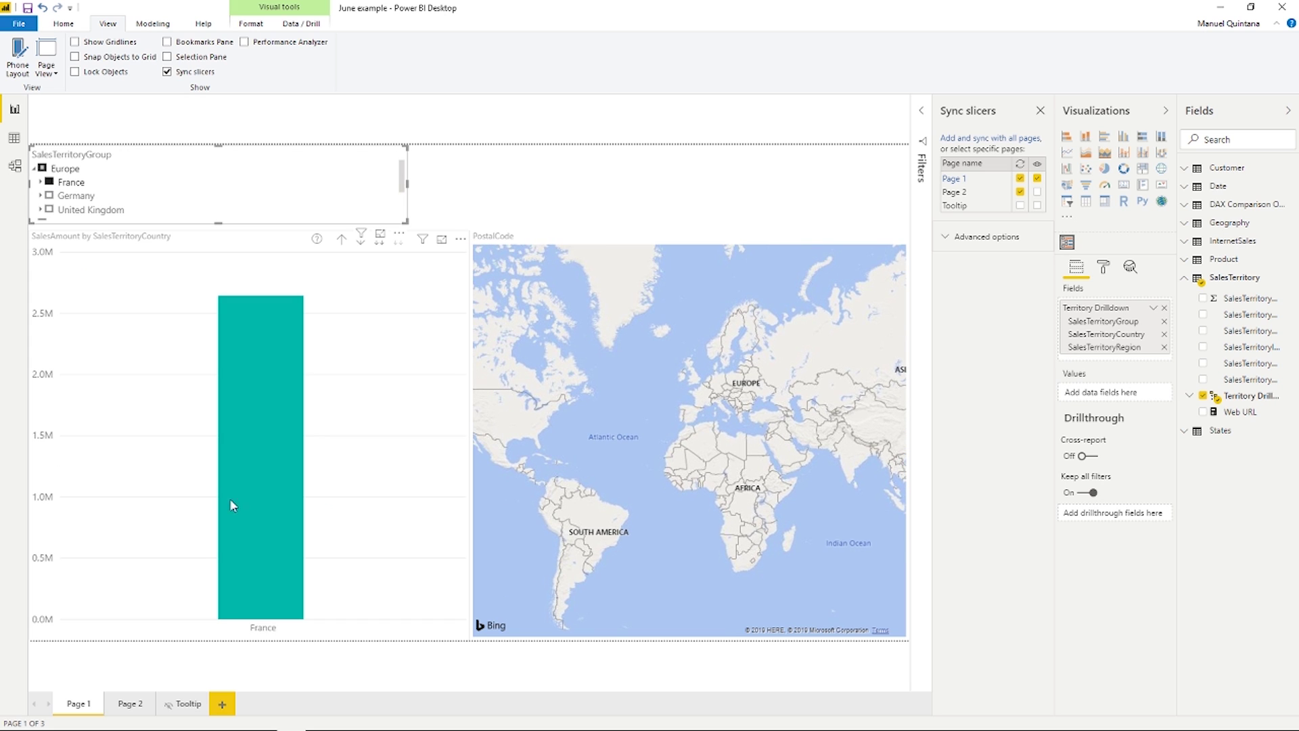
{"action": "left_click", "coordinate": [125, 706]}
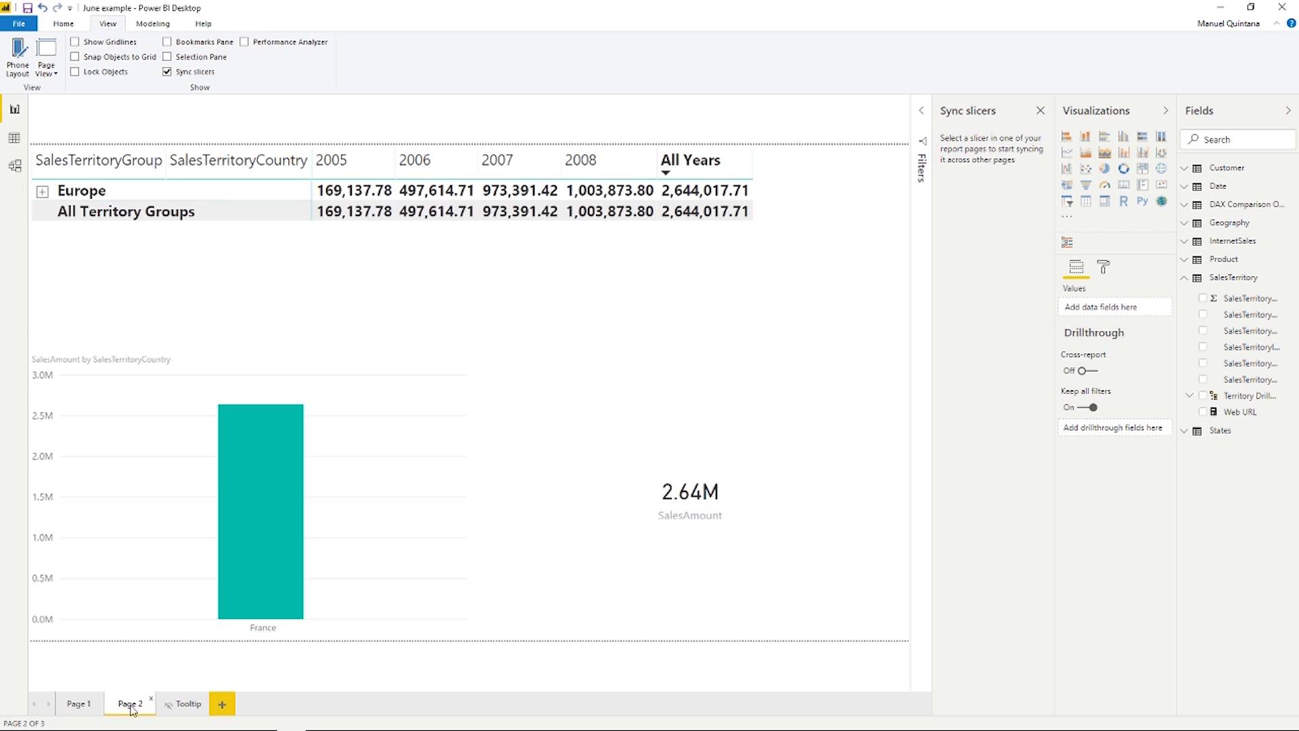
{"action": "mouse_move", "coordinate": [221, 591]}
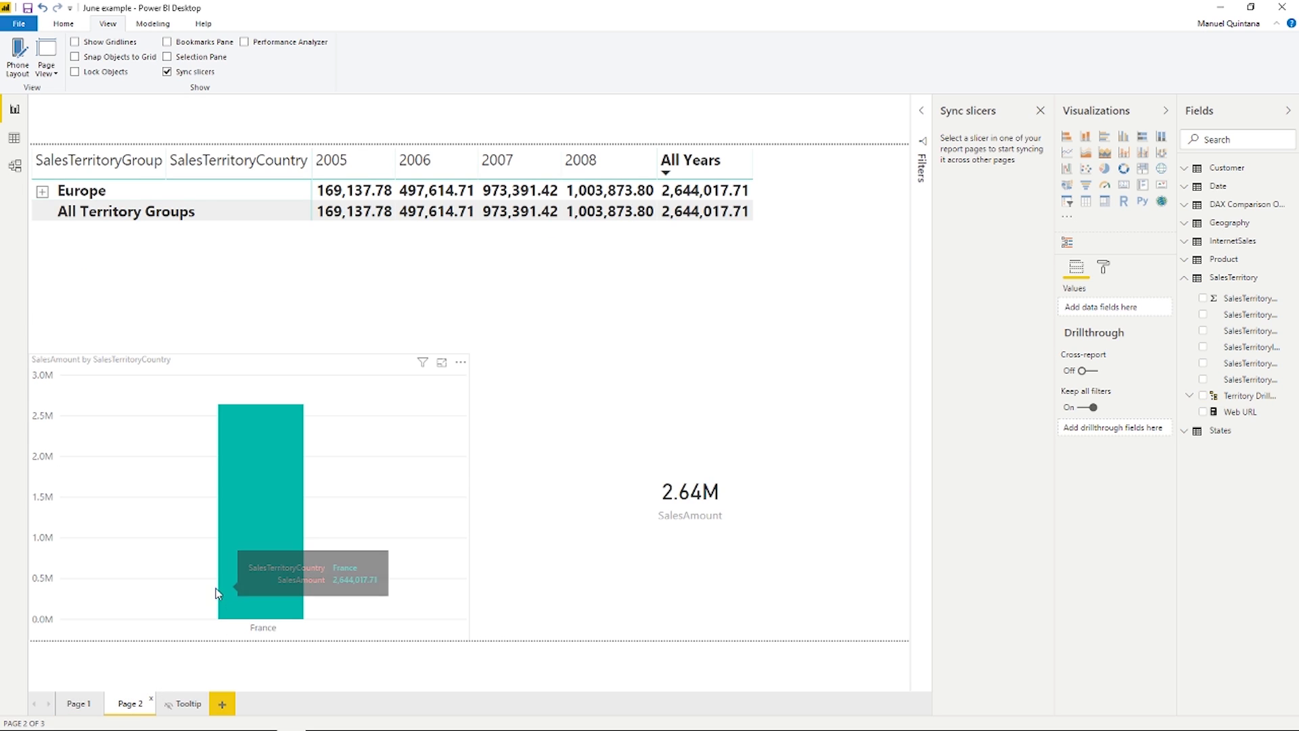
{"action": "left_click", "coordinate": [83, 707]}
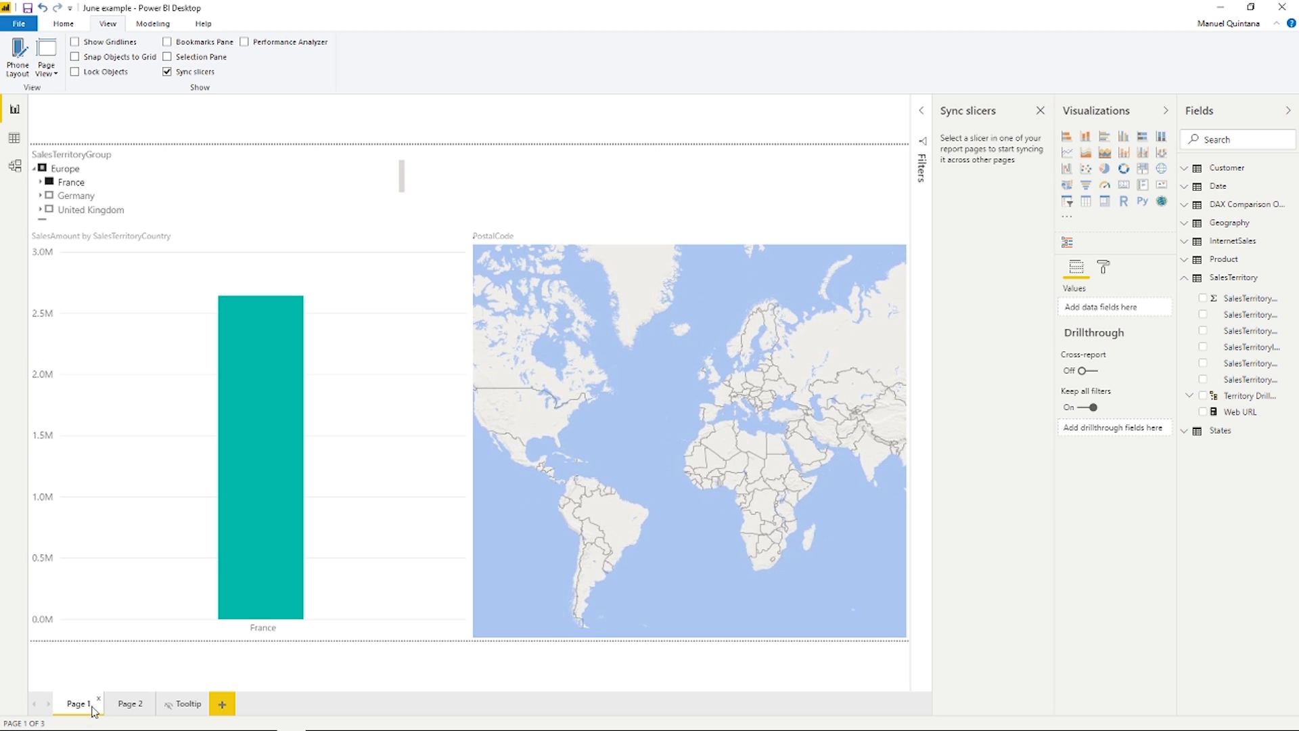